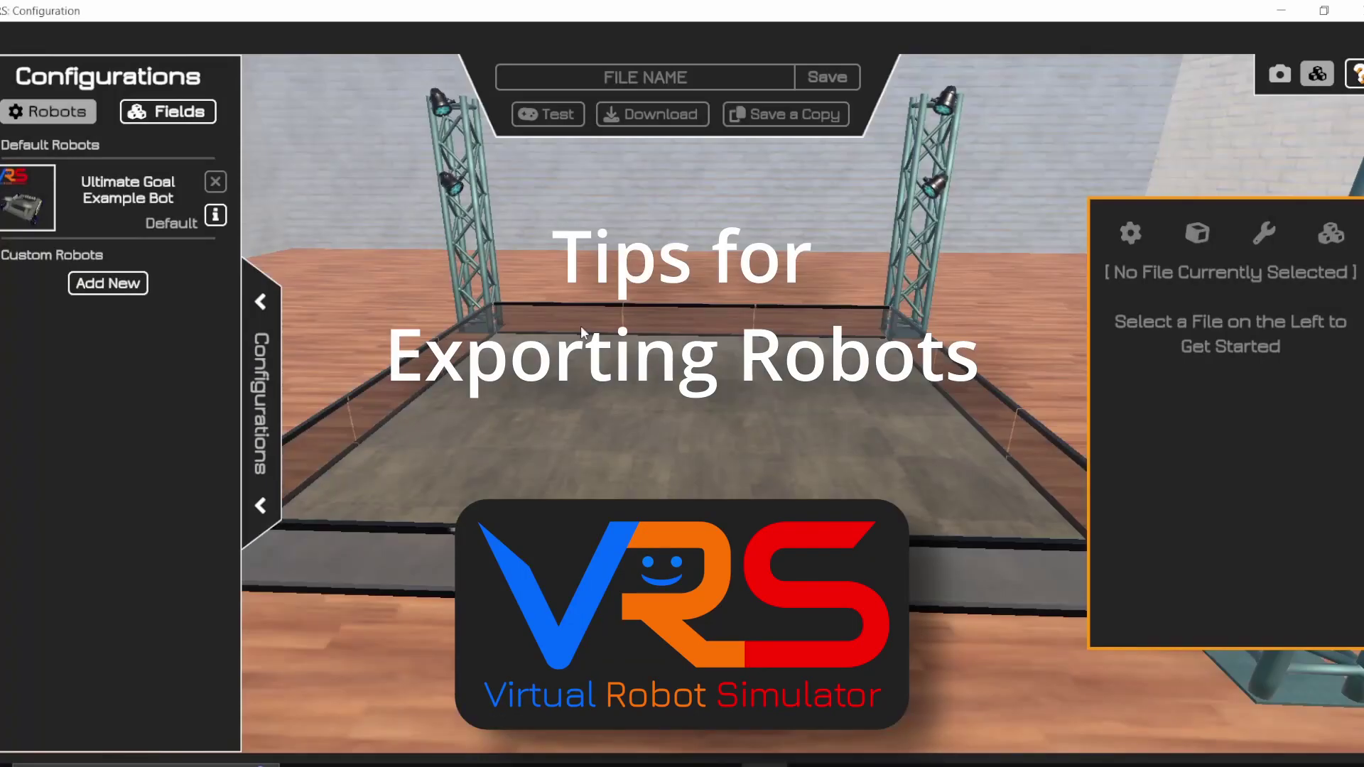
left_click_drag(581, 326, 800, 606)
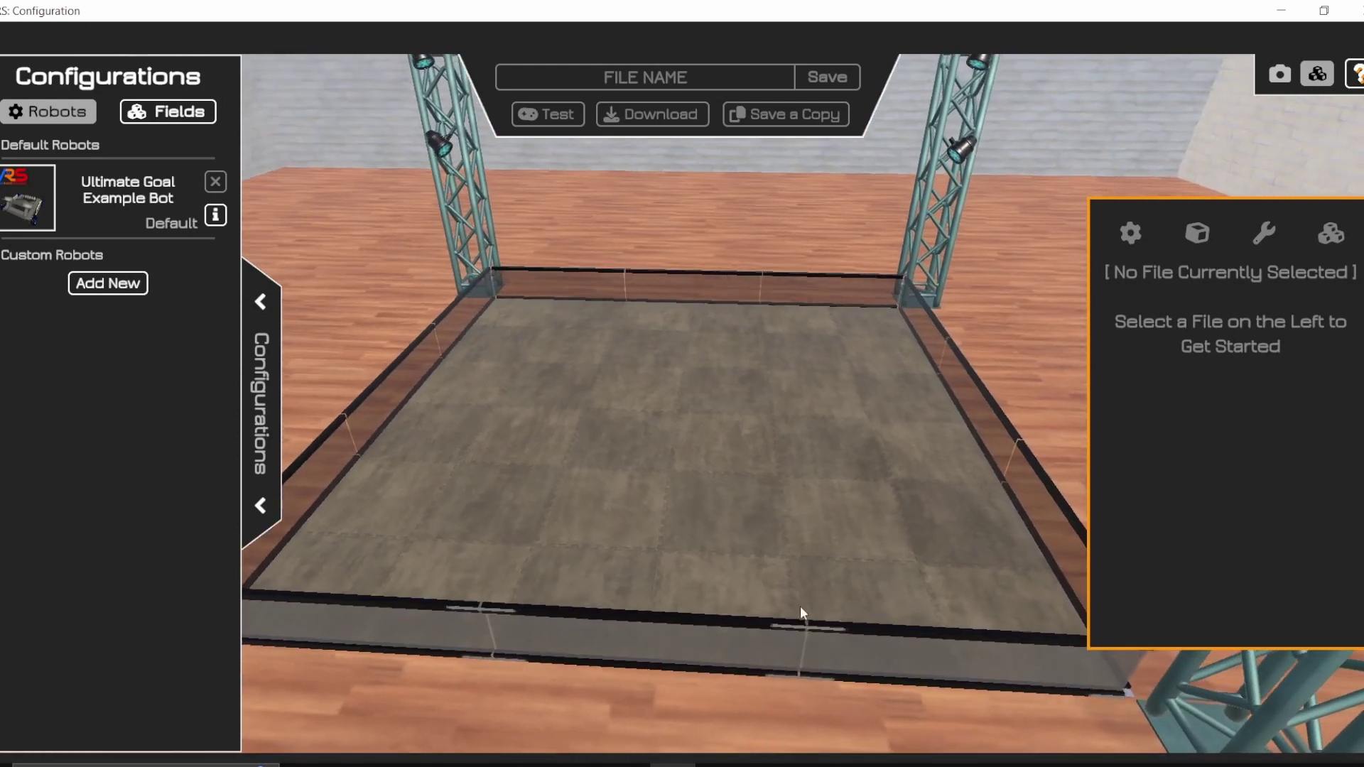
left_click_drag(575, 428, 715, 471)
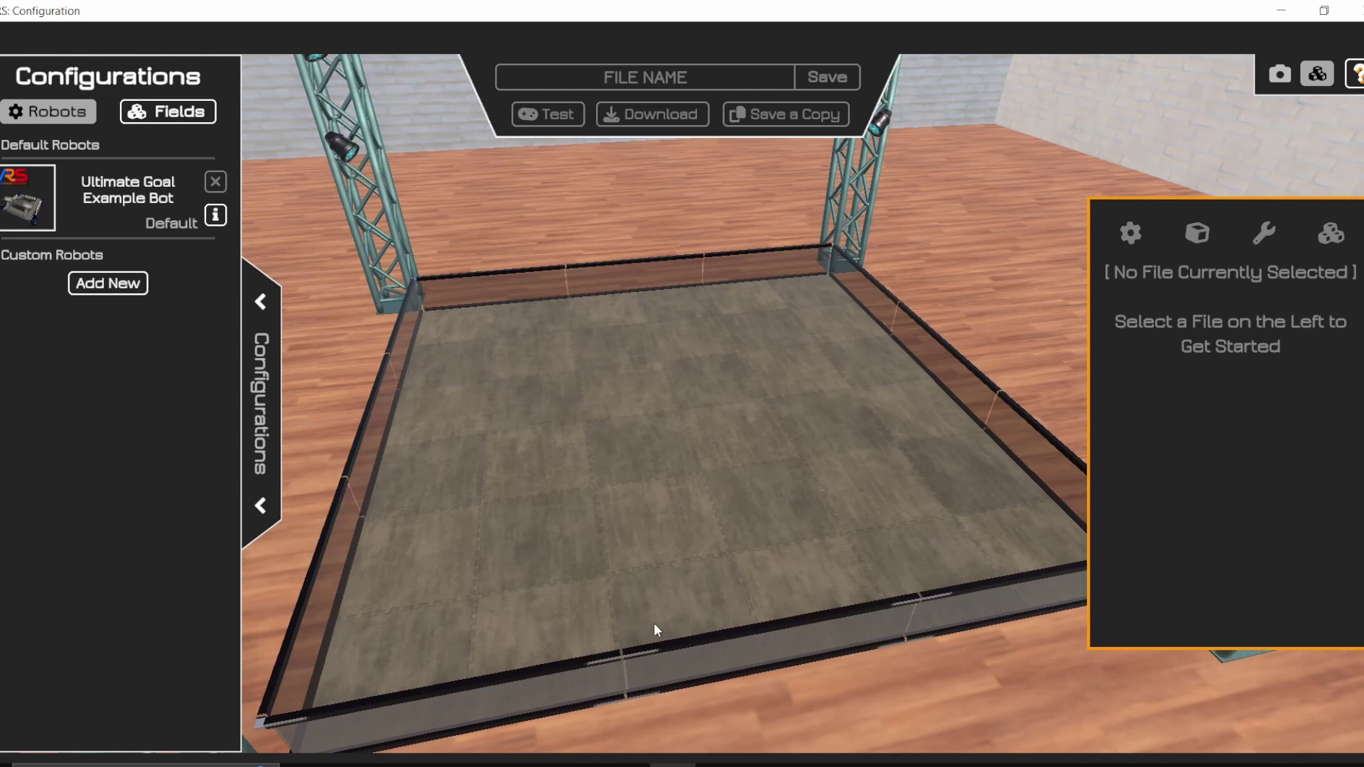
left_click_drag(868, 533, 609, 478)
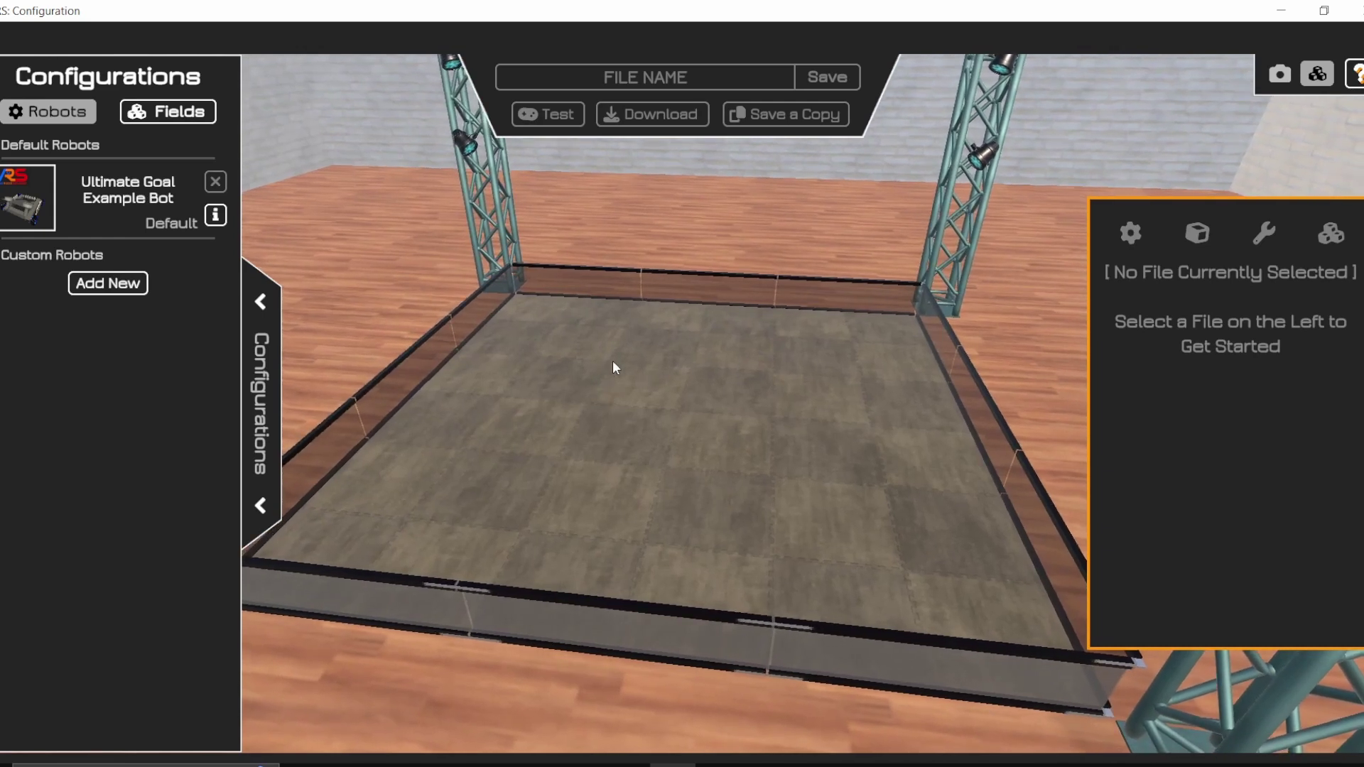
left_click_drag(615, 367, 715, 391)
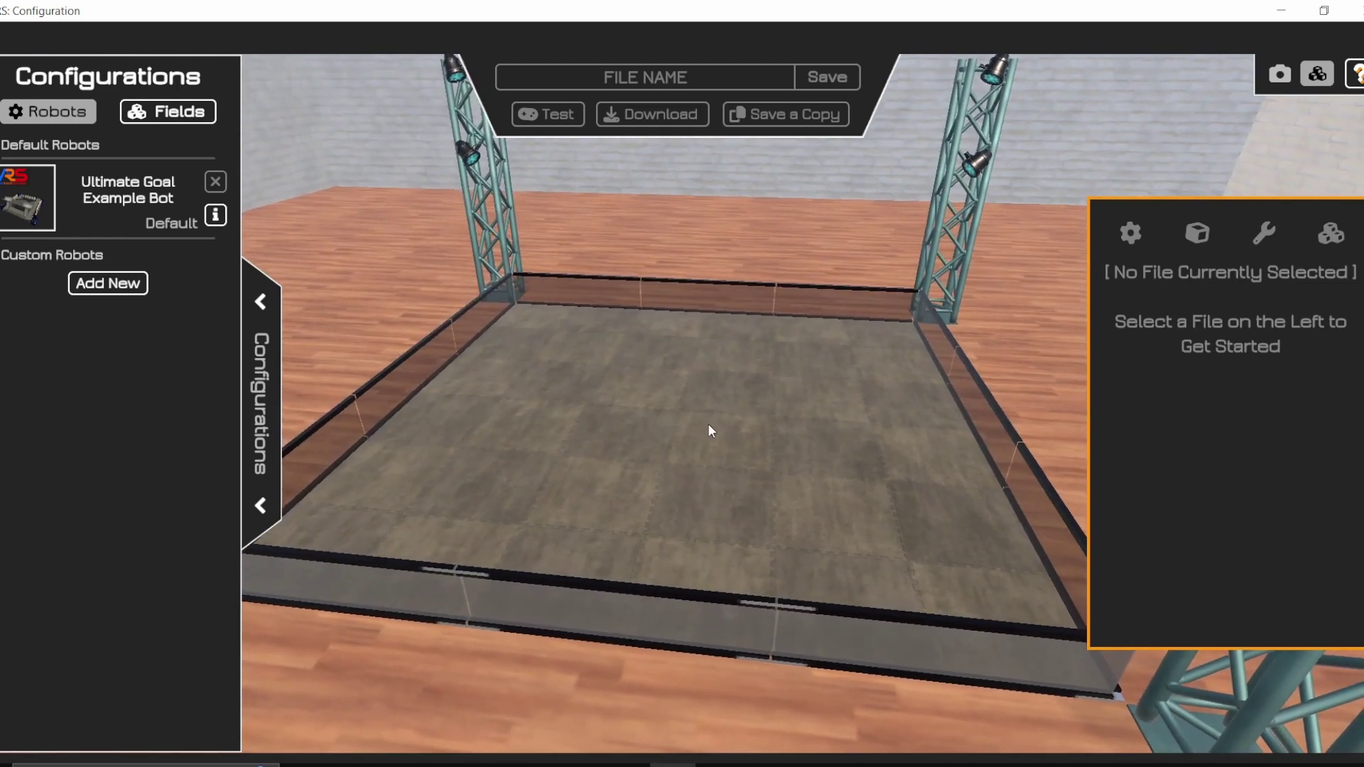
left_click_drag(594, 403, 633, 439)
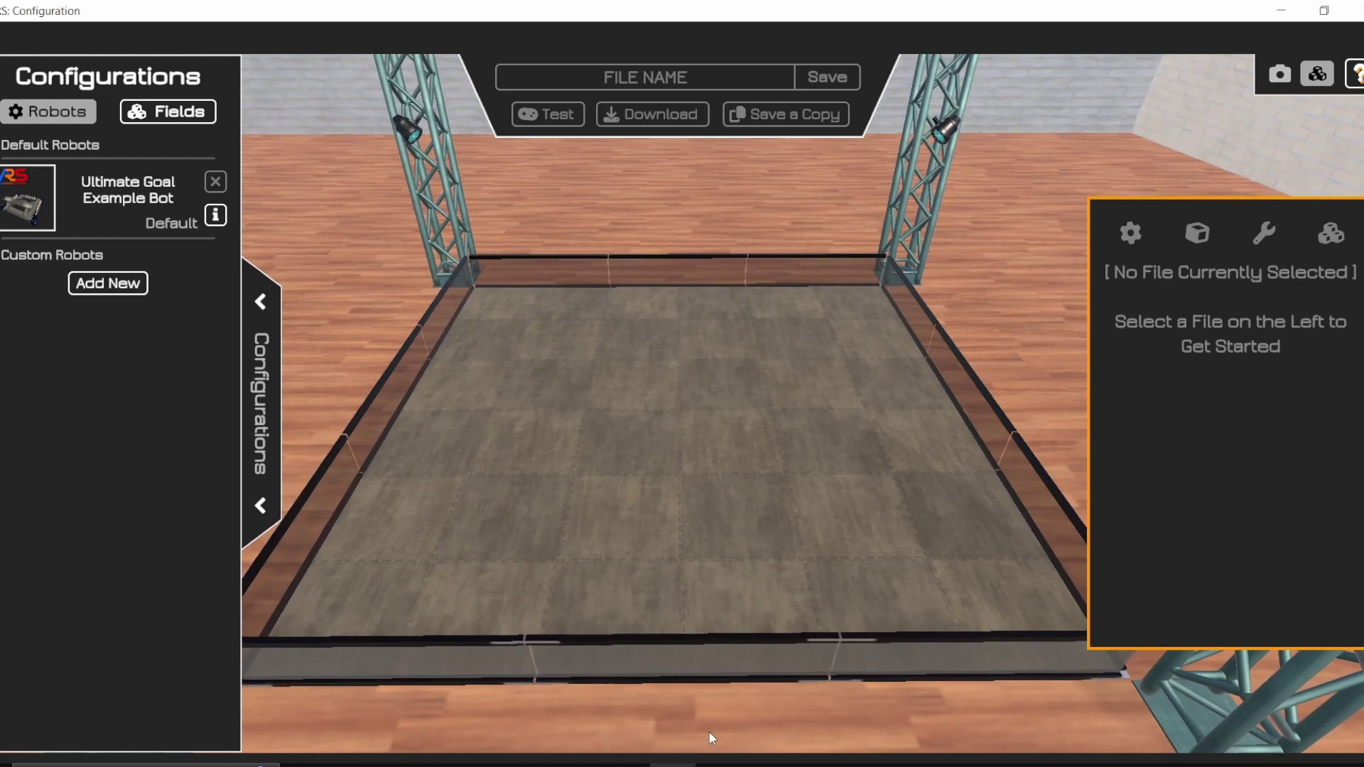
Step: Switch to the Notepad checklist and highlight the "Download AddOn" item
left_click(718, 764)
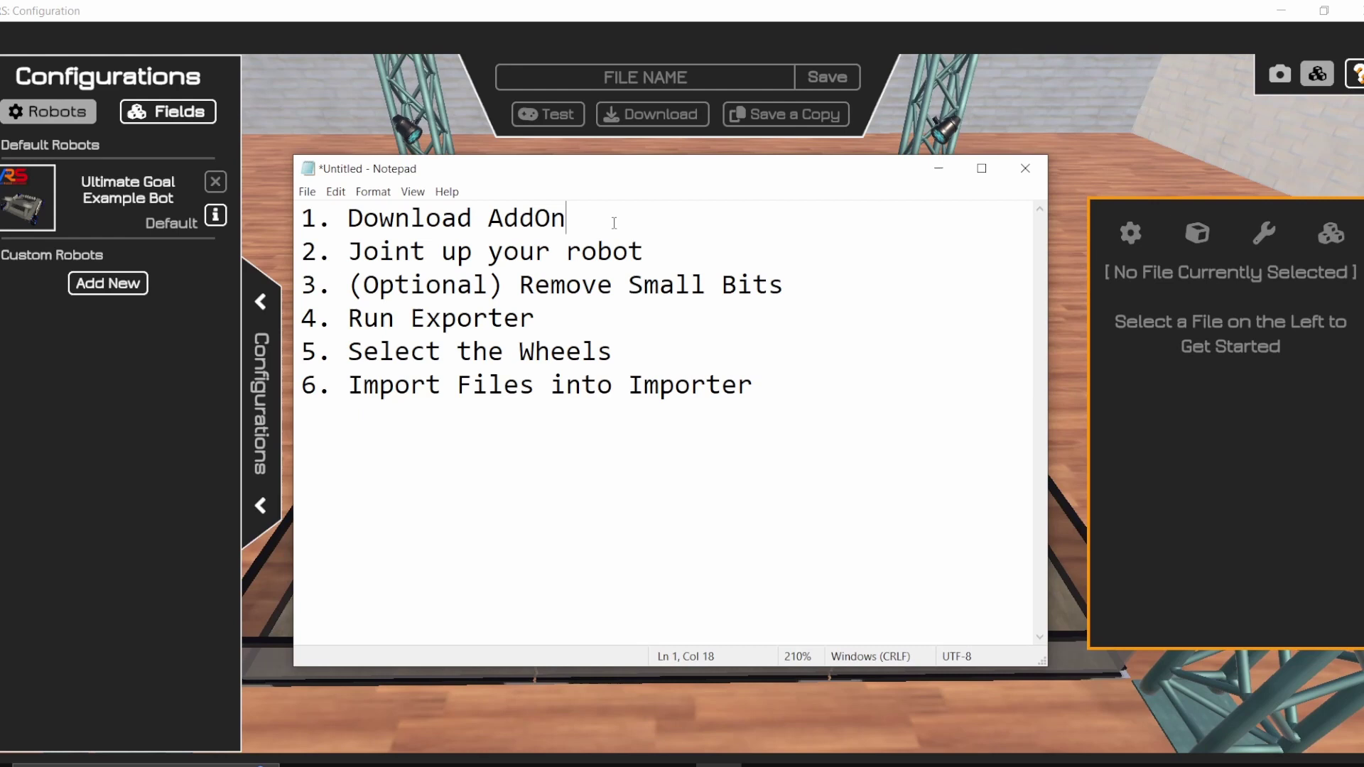
left_click_drag(616, 214, 381, 221)
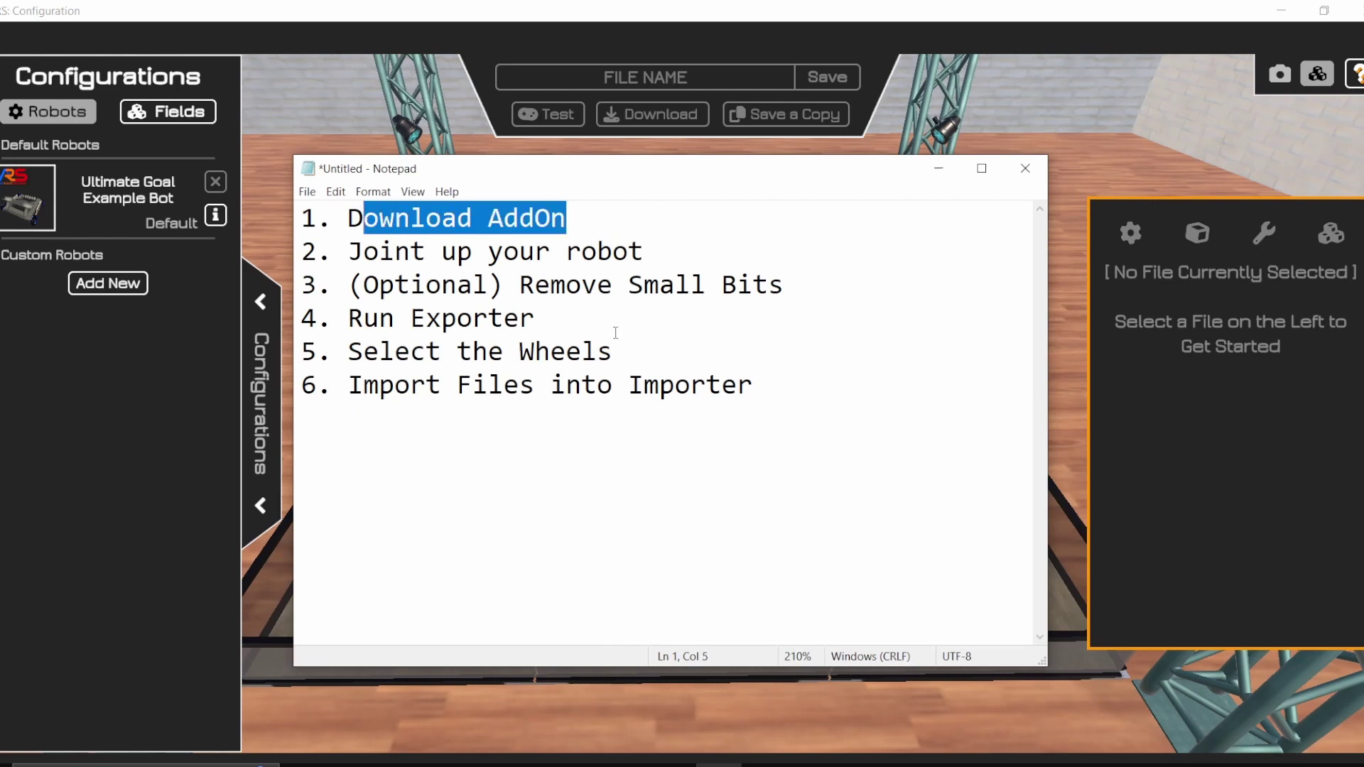
Step: In the Virtual Robot Simulator, add a new custom robot and follow the Exporter link in its Import CAD File dialog
left_click(183, 317)
left_click(107, 282)
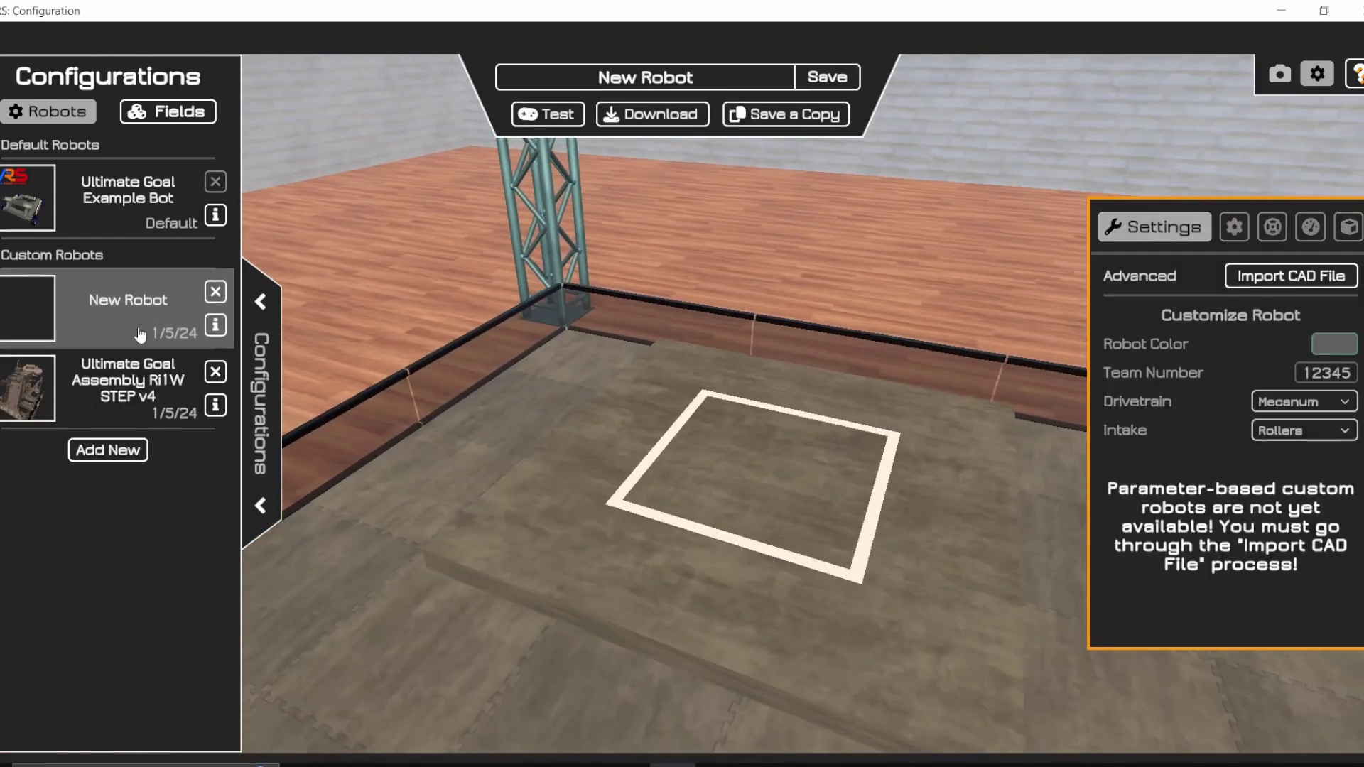
left_click(1279, 276)
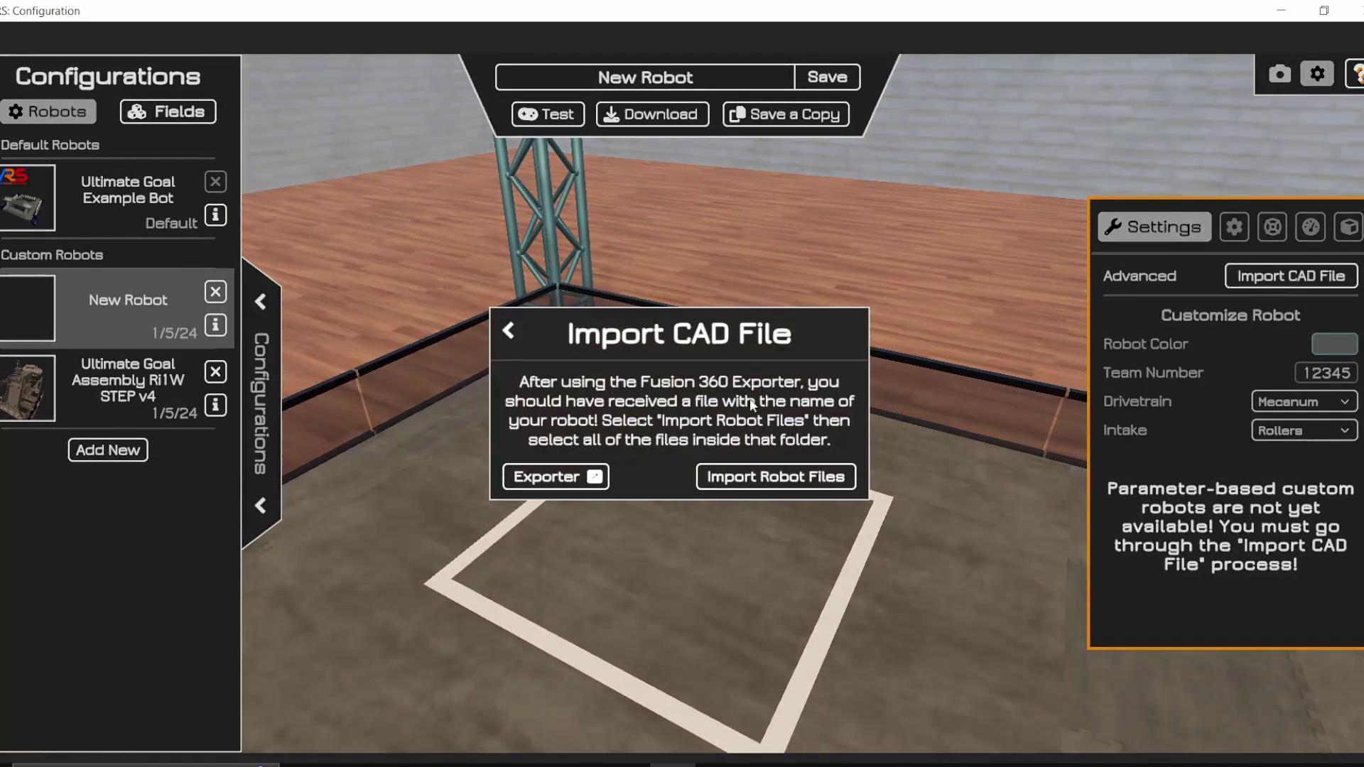
left_click(561, 489)
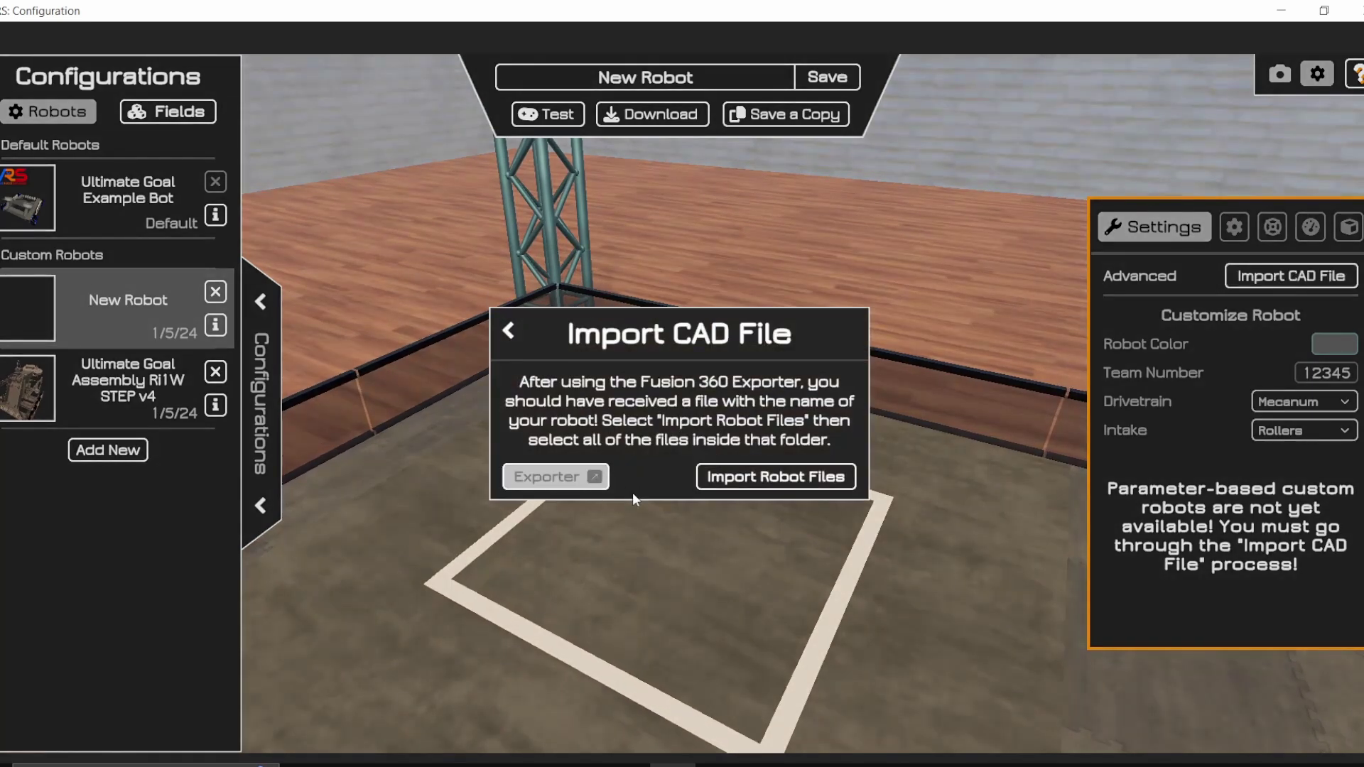
Step: Leave the CAD import dialog, return to the simulator's home page and view the Downloads with the robot exporter links
left_click(508, 332)
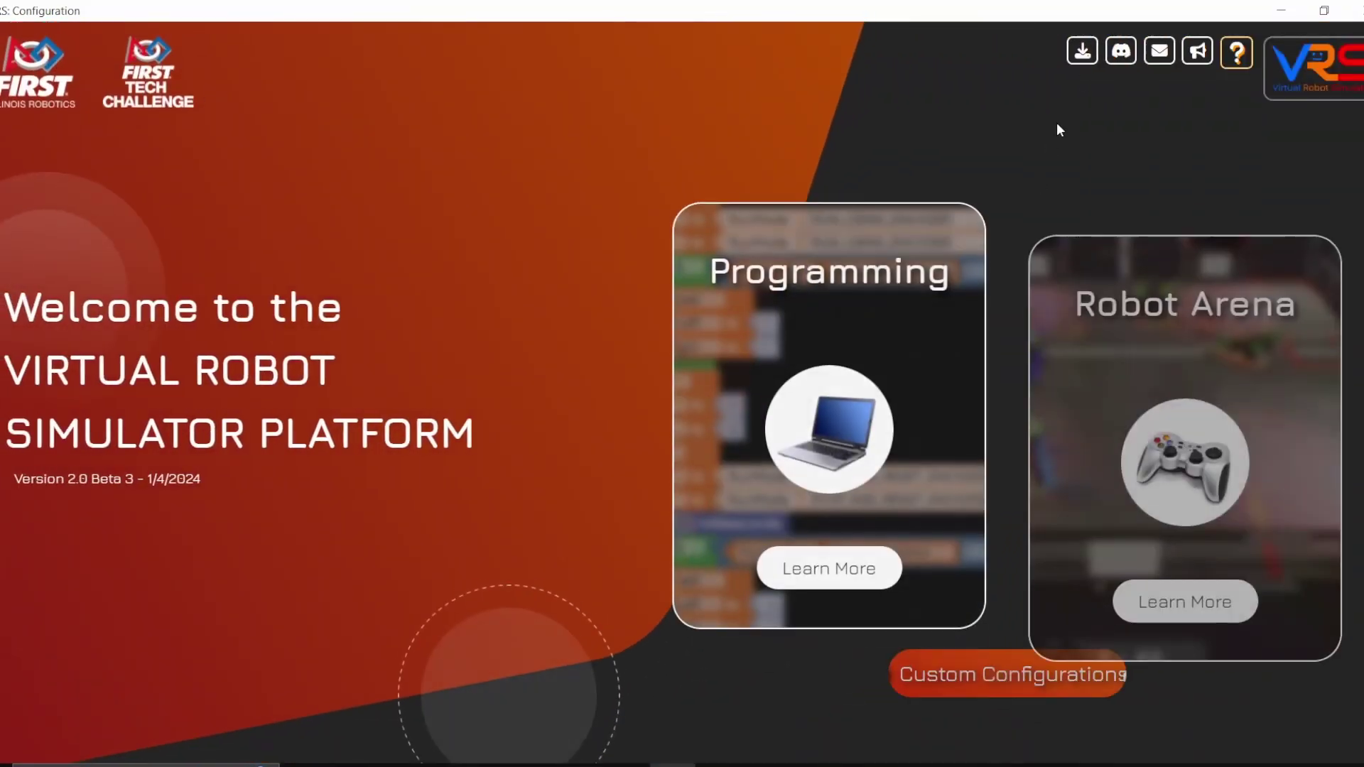
left_click(1082, 50)
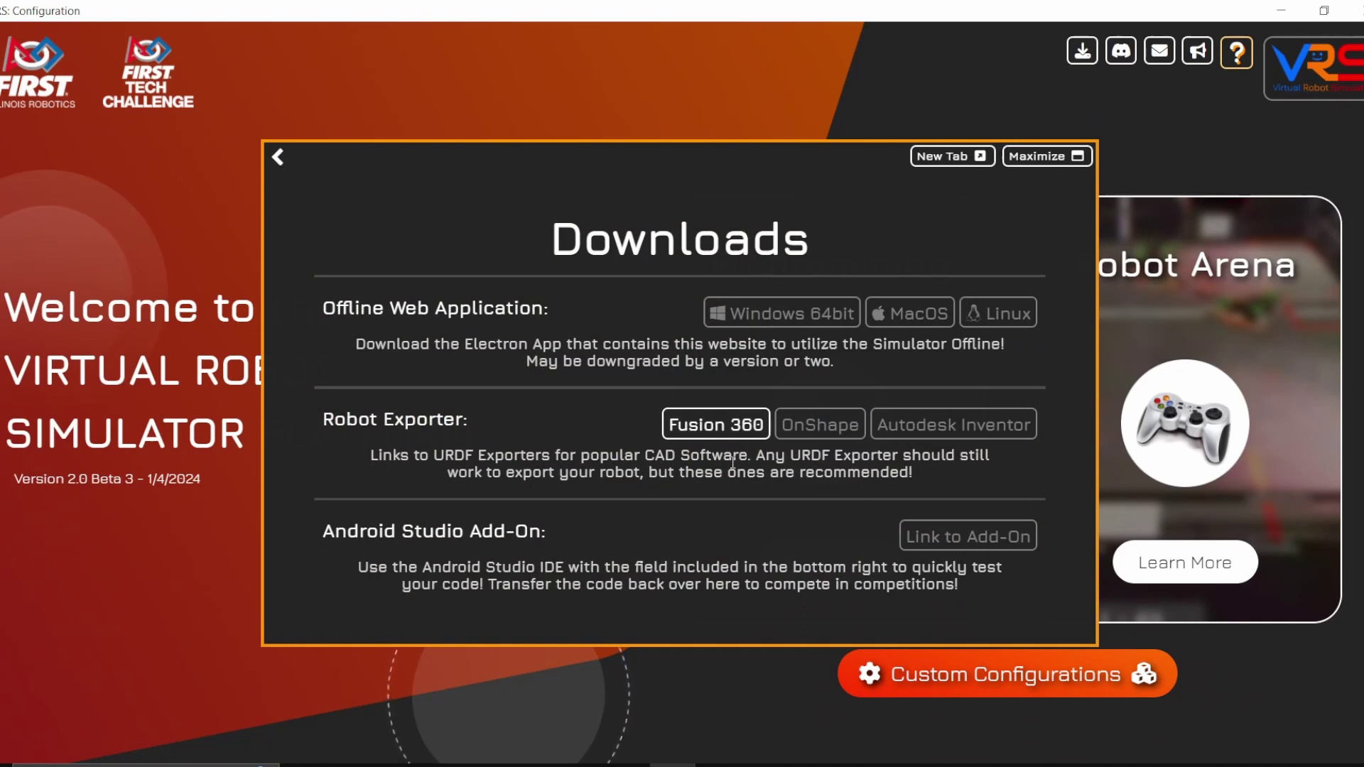
Step: Switch to the Fusion_UnityExporterAddOn repository on GitHub and view its code download options, including Download ZIP
mouse_move(306, 764)
left_click(403, 697)
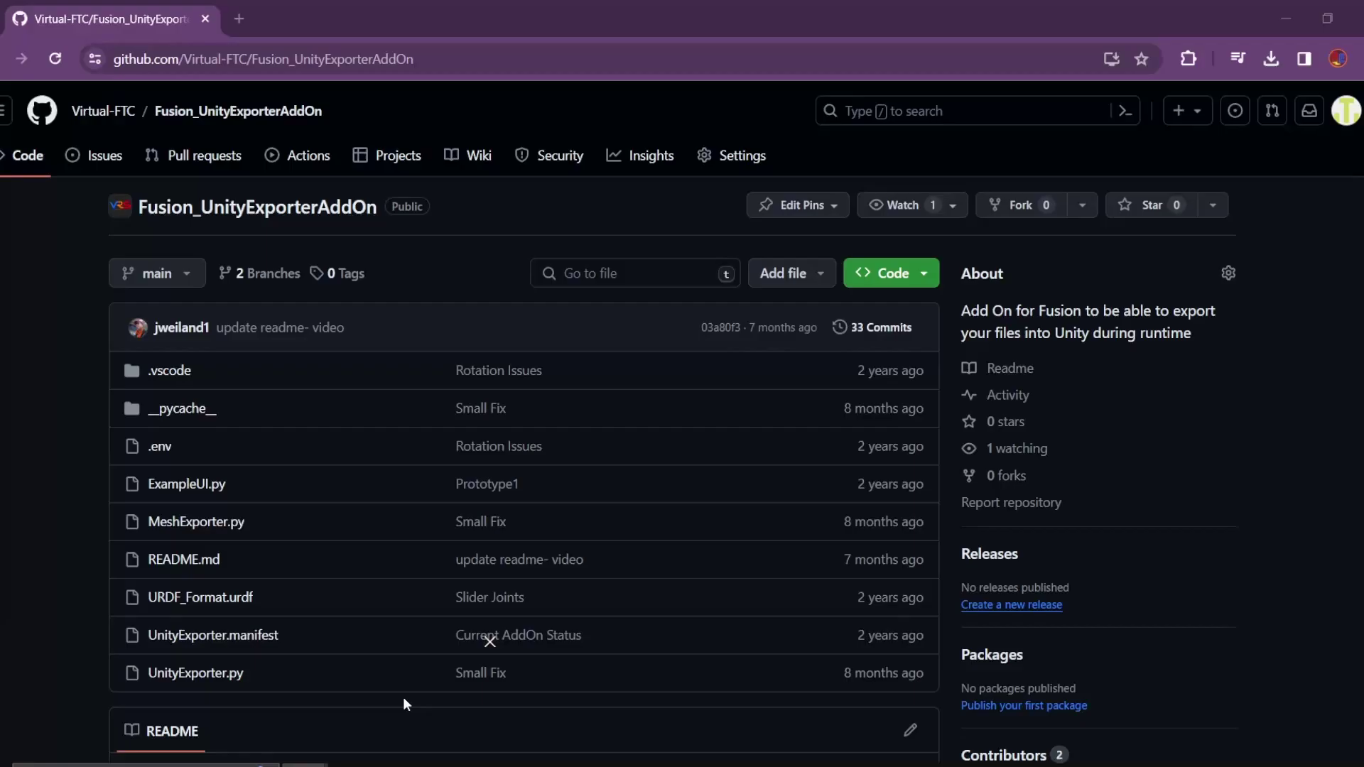
scroll(441, 326, "down", 3)
scroll(498, 397, "up", 3)
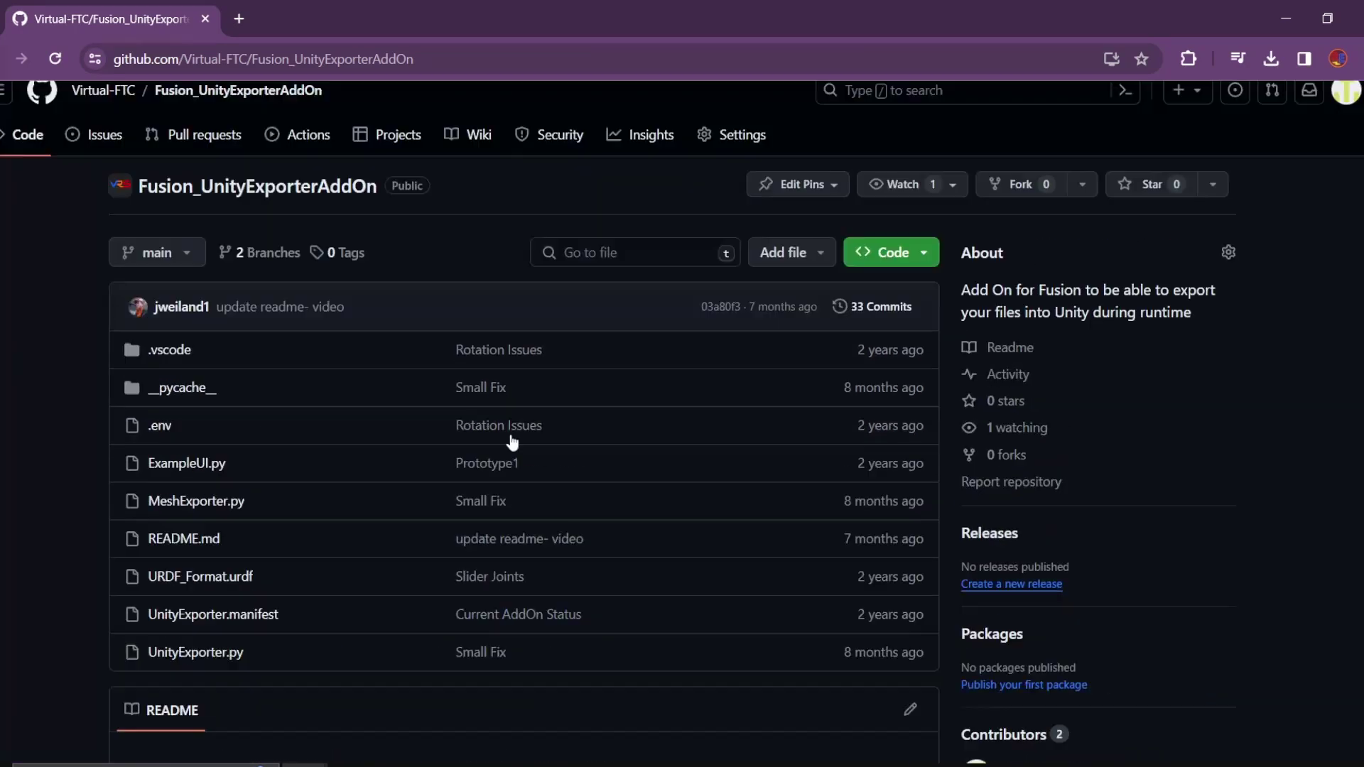
left_click(889, 270)
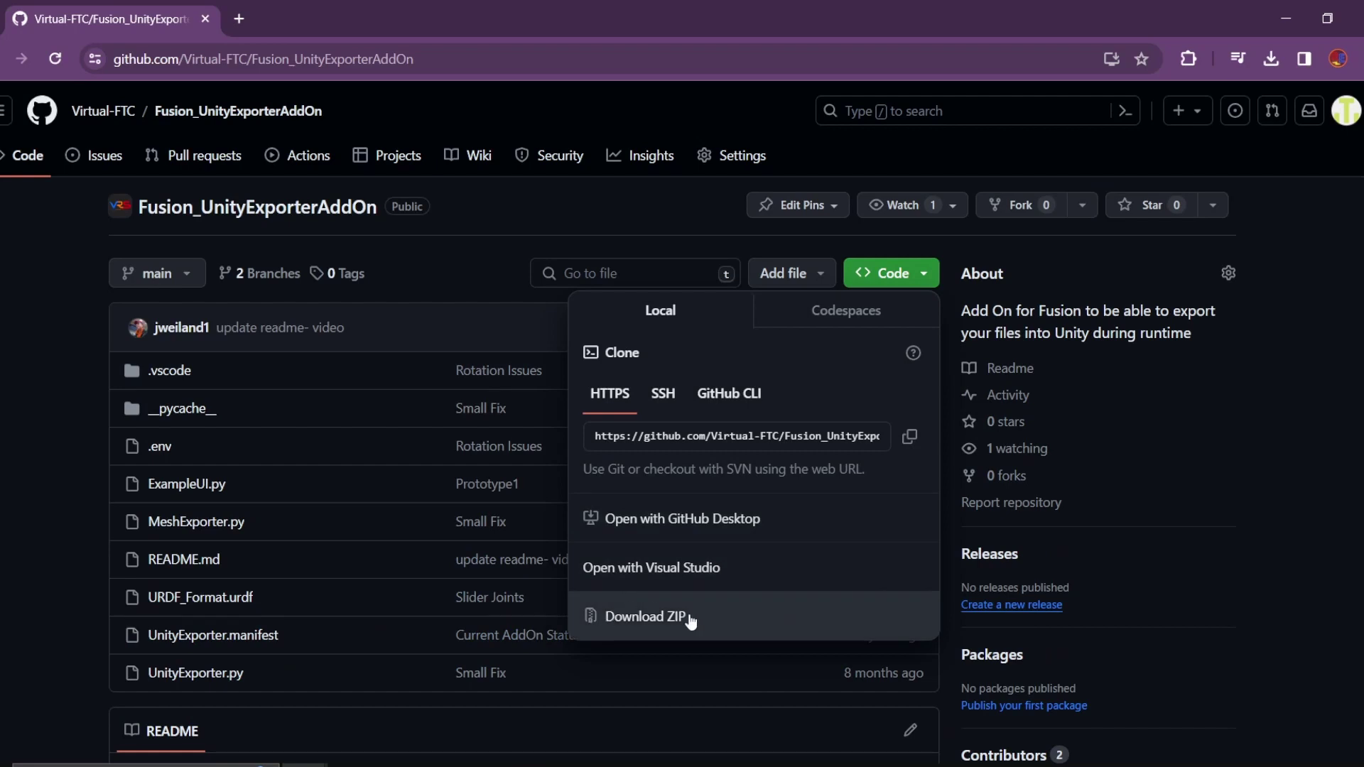
left_click(517, 203)
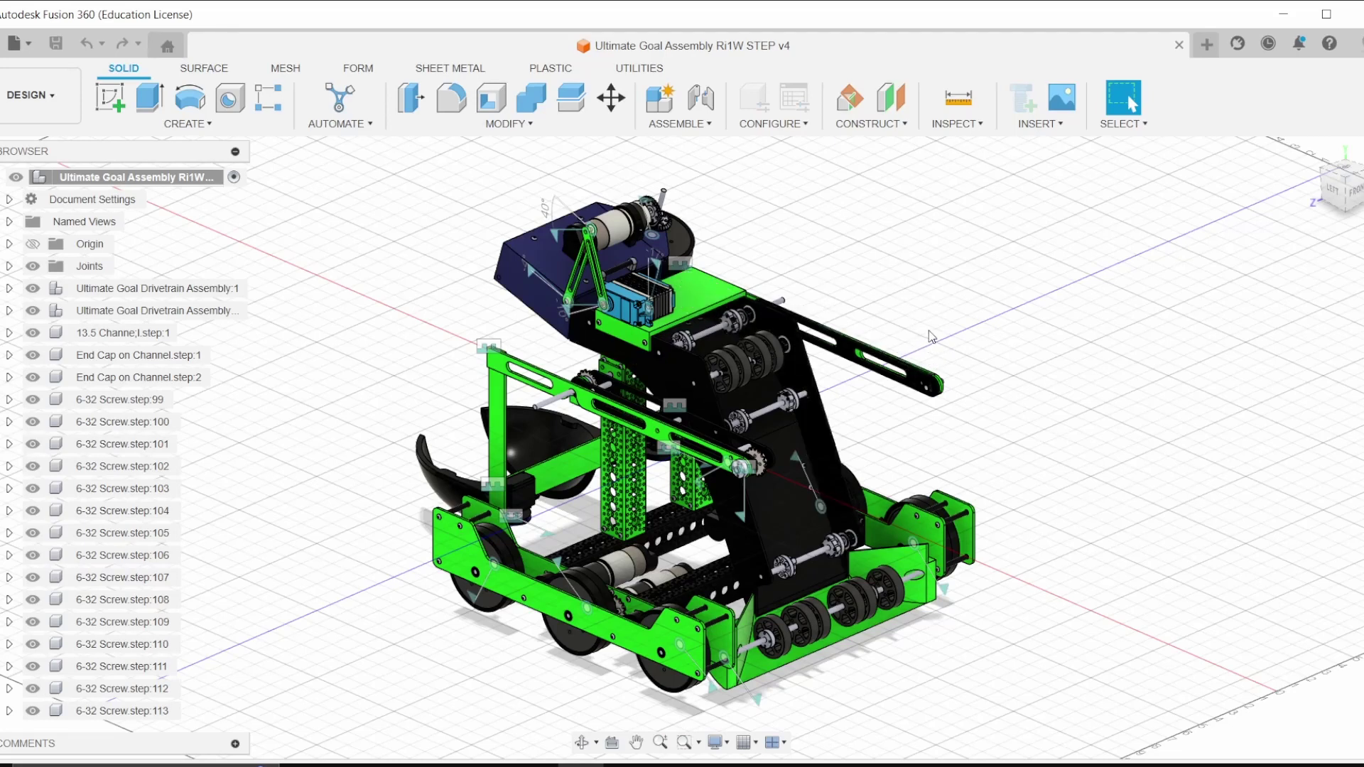
Step: In Fusion 360, open Scripts and Add-Ins and start adding a new script under My Scripts
scroll(861, 291, "up", 1)
scroll(867, 328, "down", 2)
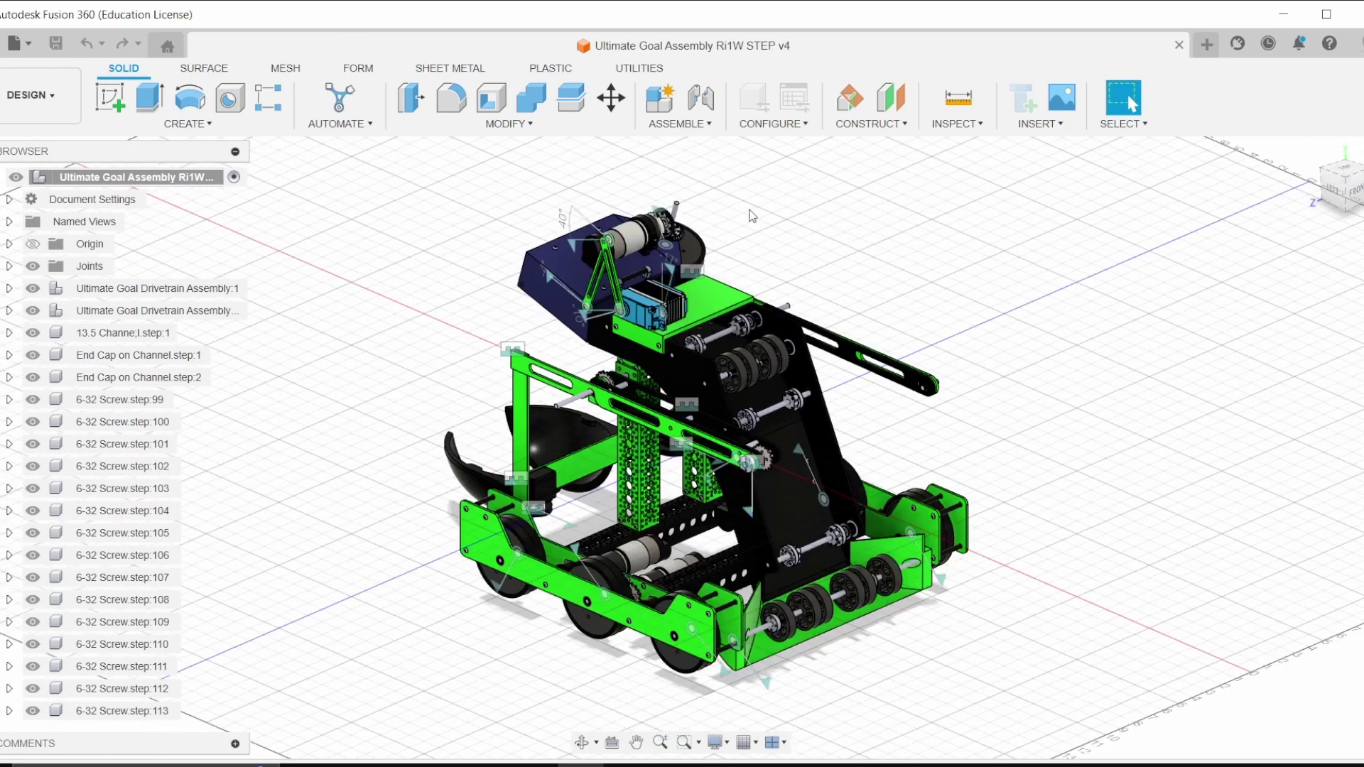
left_click(629, 68)
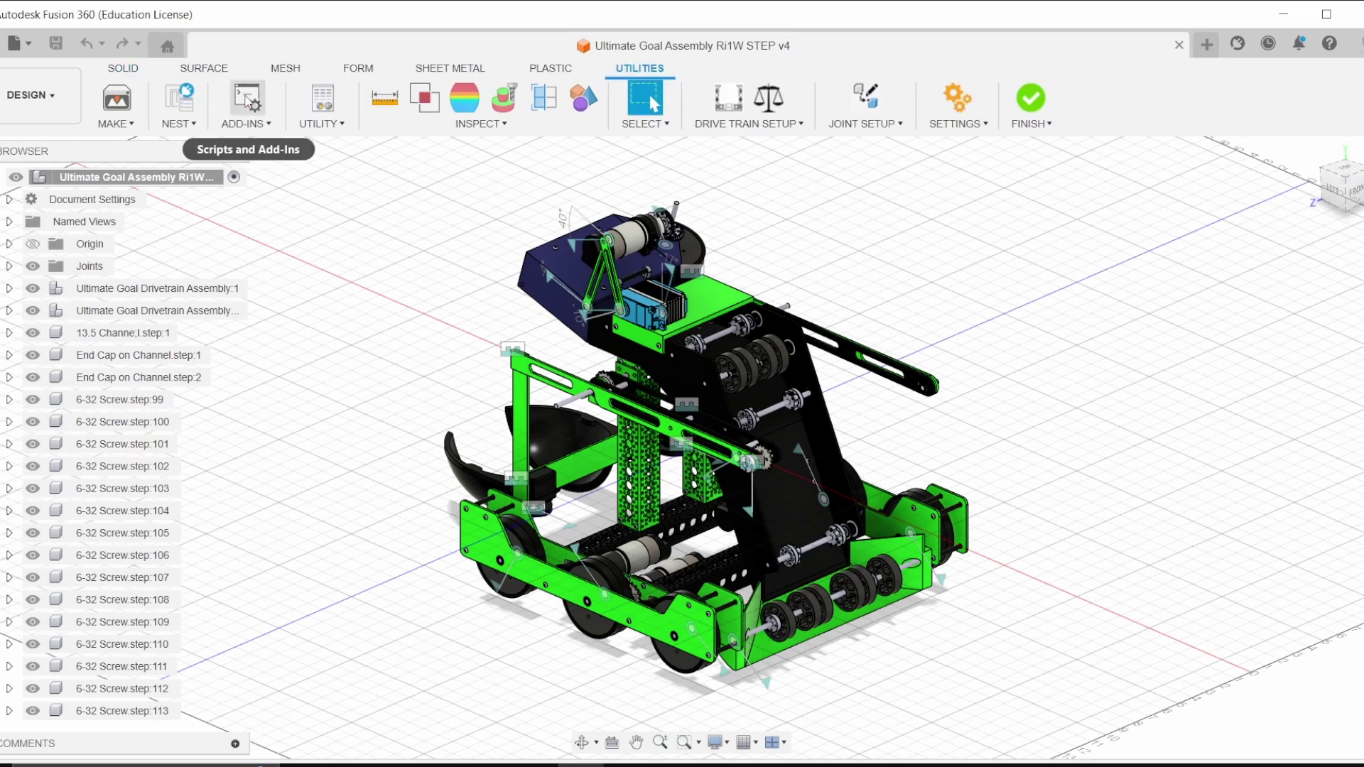
left_click(249, 99)
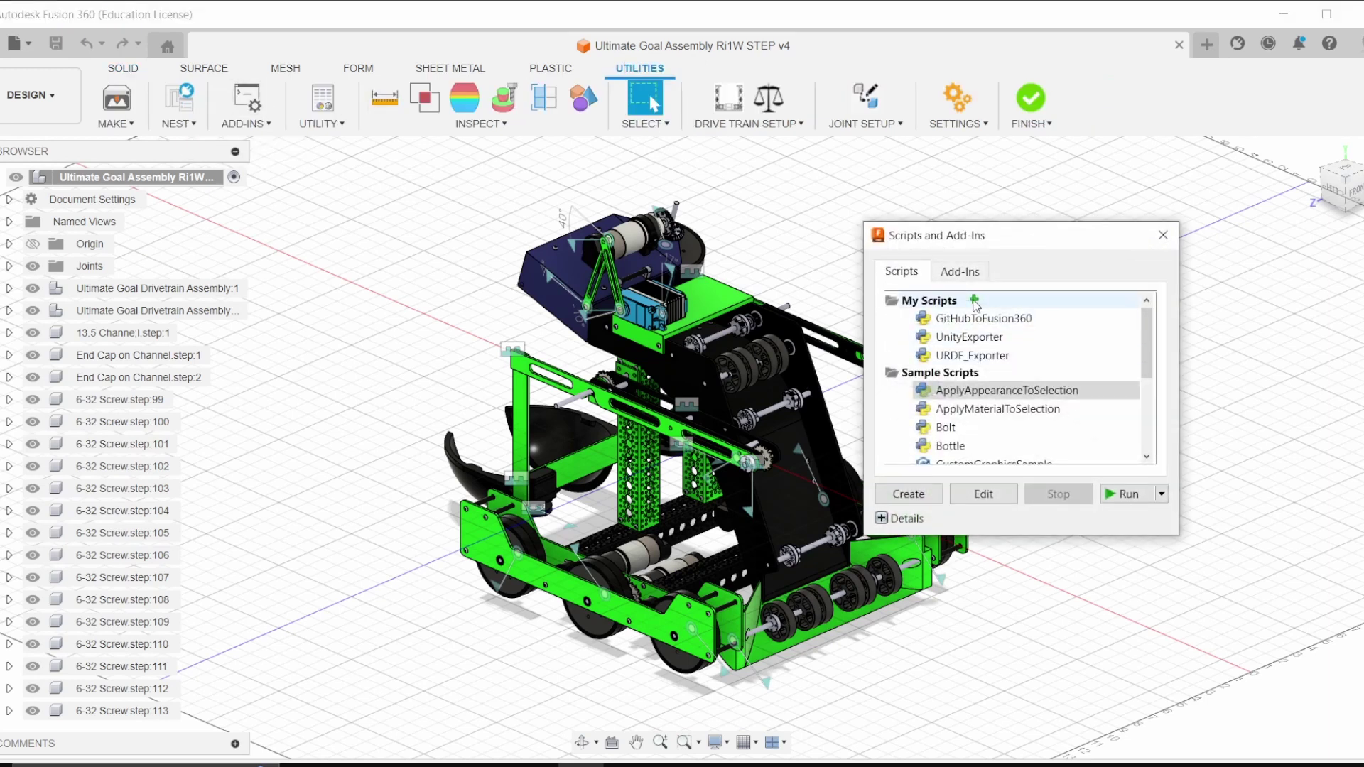
left_click(975, 300)
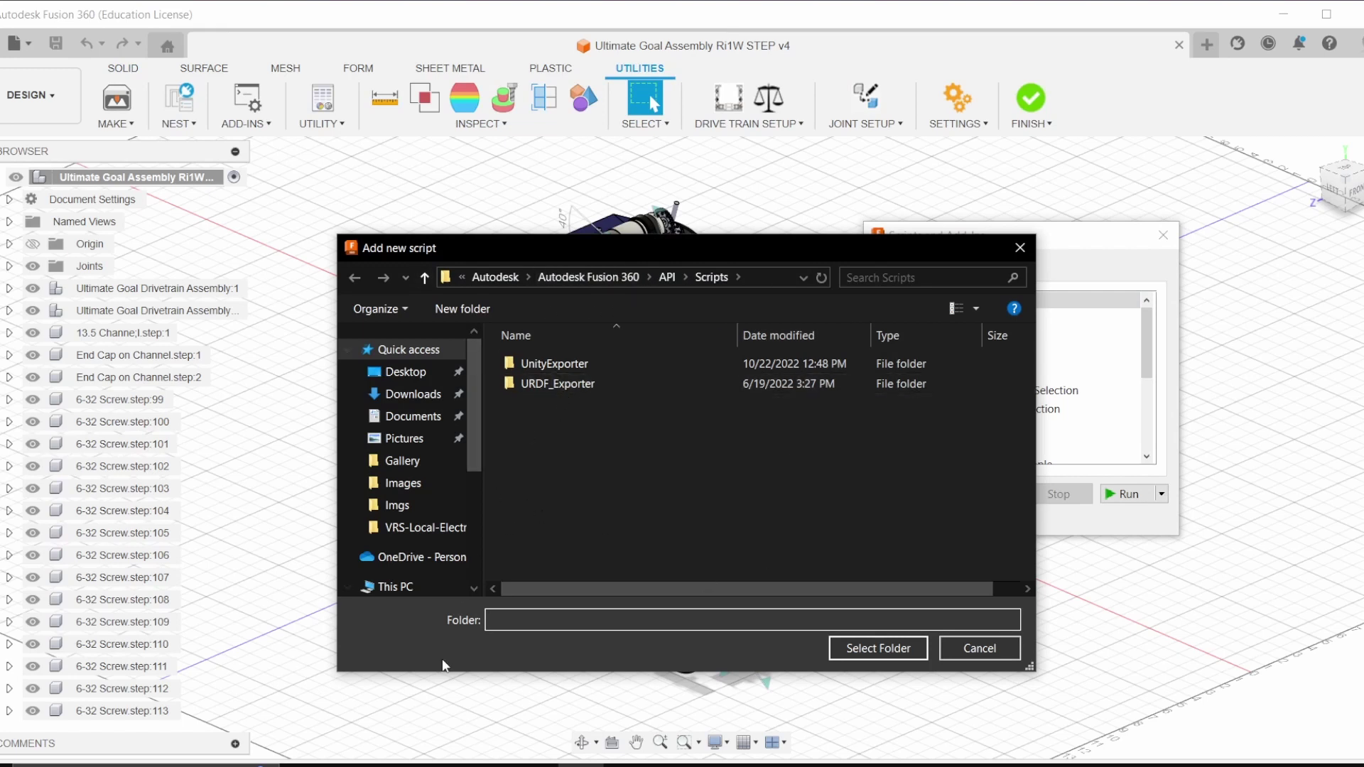
Step: Check the GitHub repository, pick the UnityExporter folder for the new script, and leave the script dialogs without adding it
mouse_move(306, 764)
left_click(416, 693)
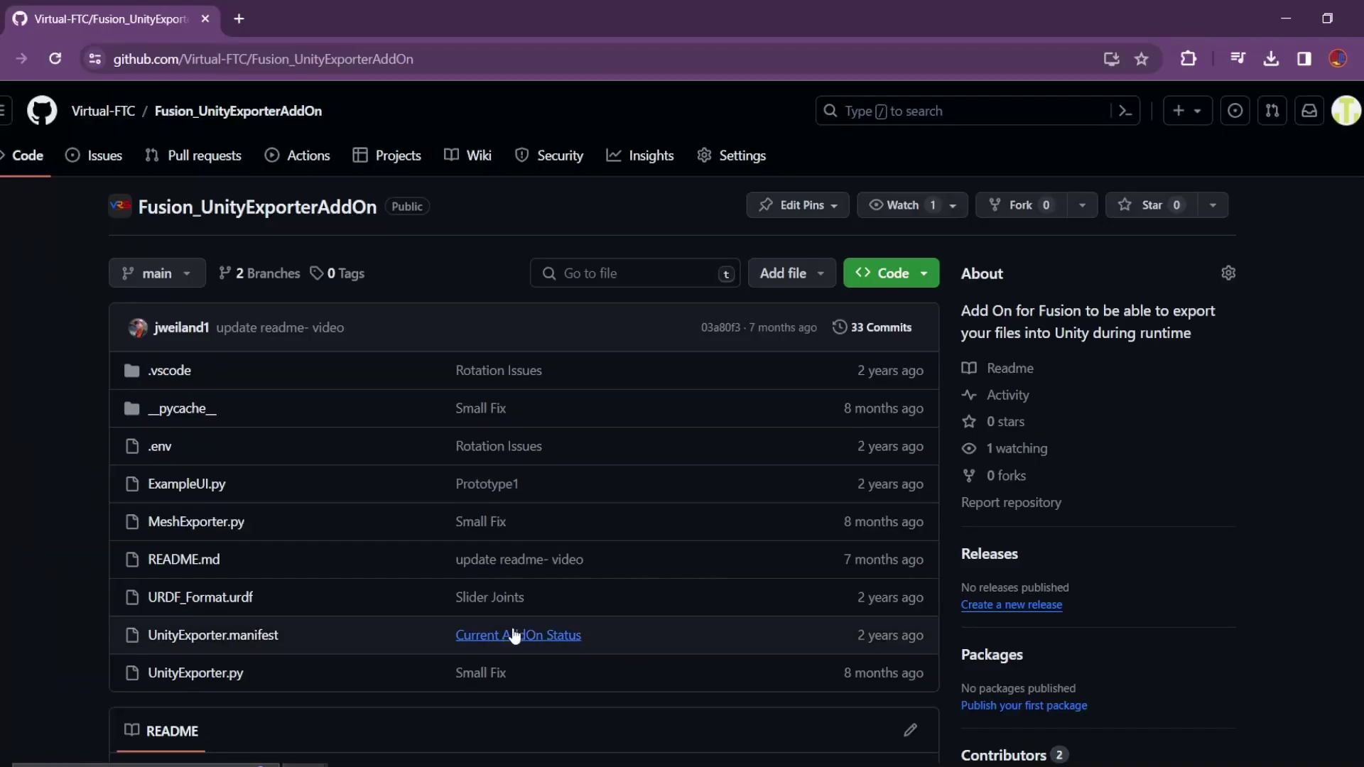
left_click(581, 765)
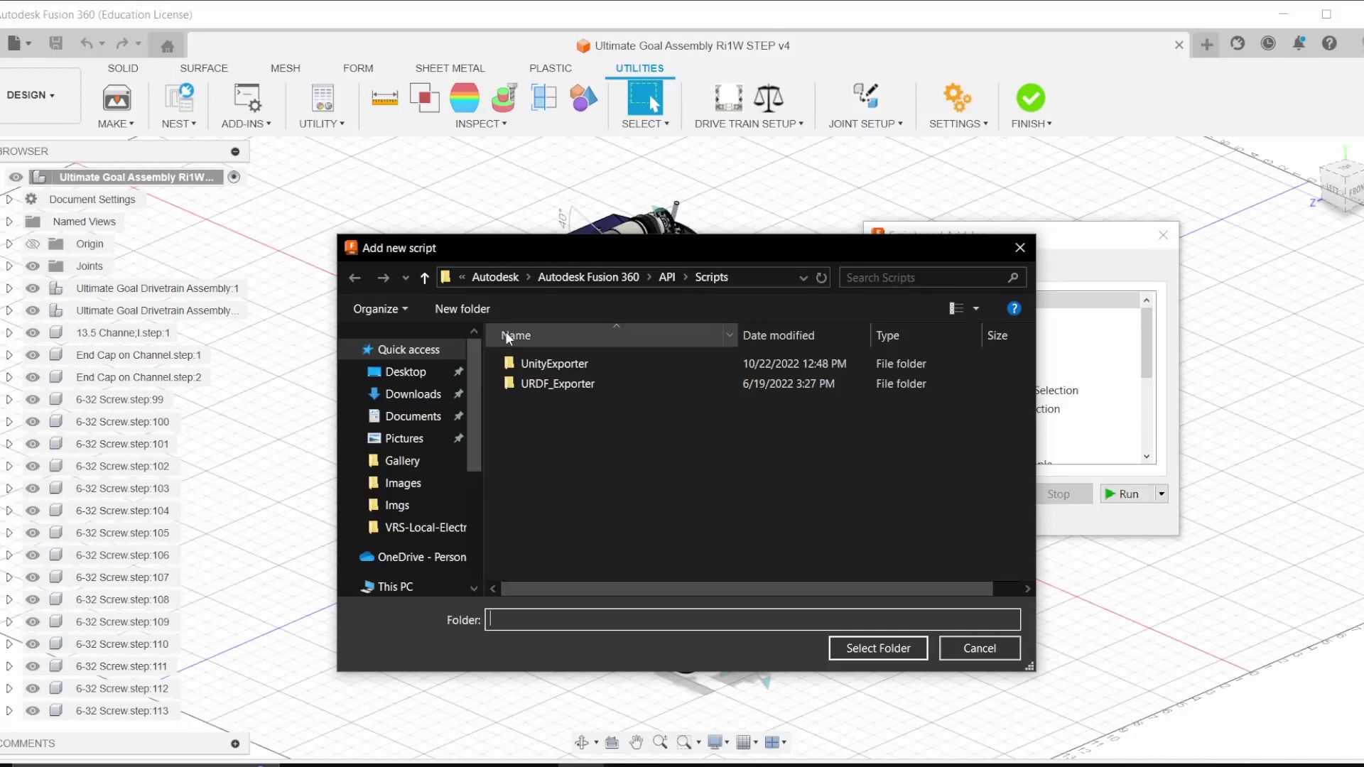
left_click(563, 364)
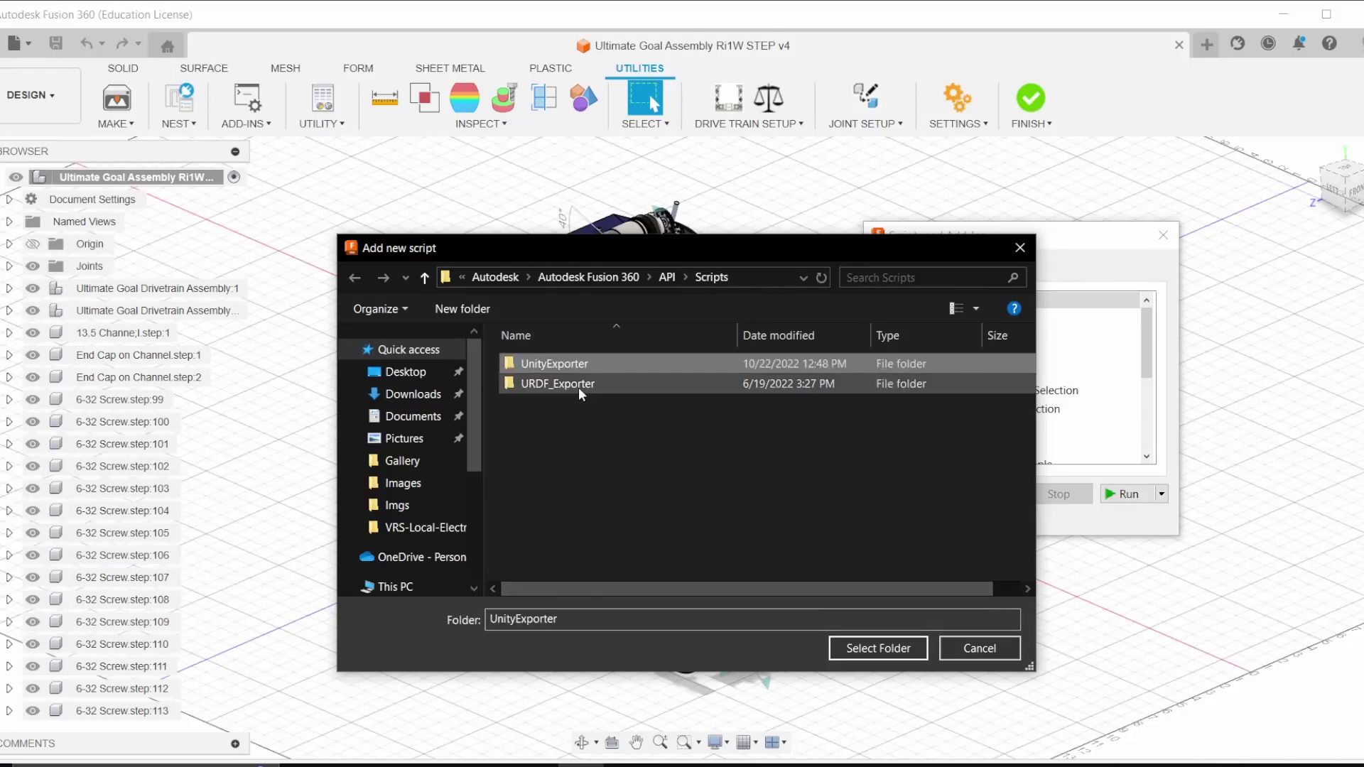
left_click(980, 648)
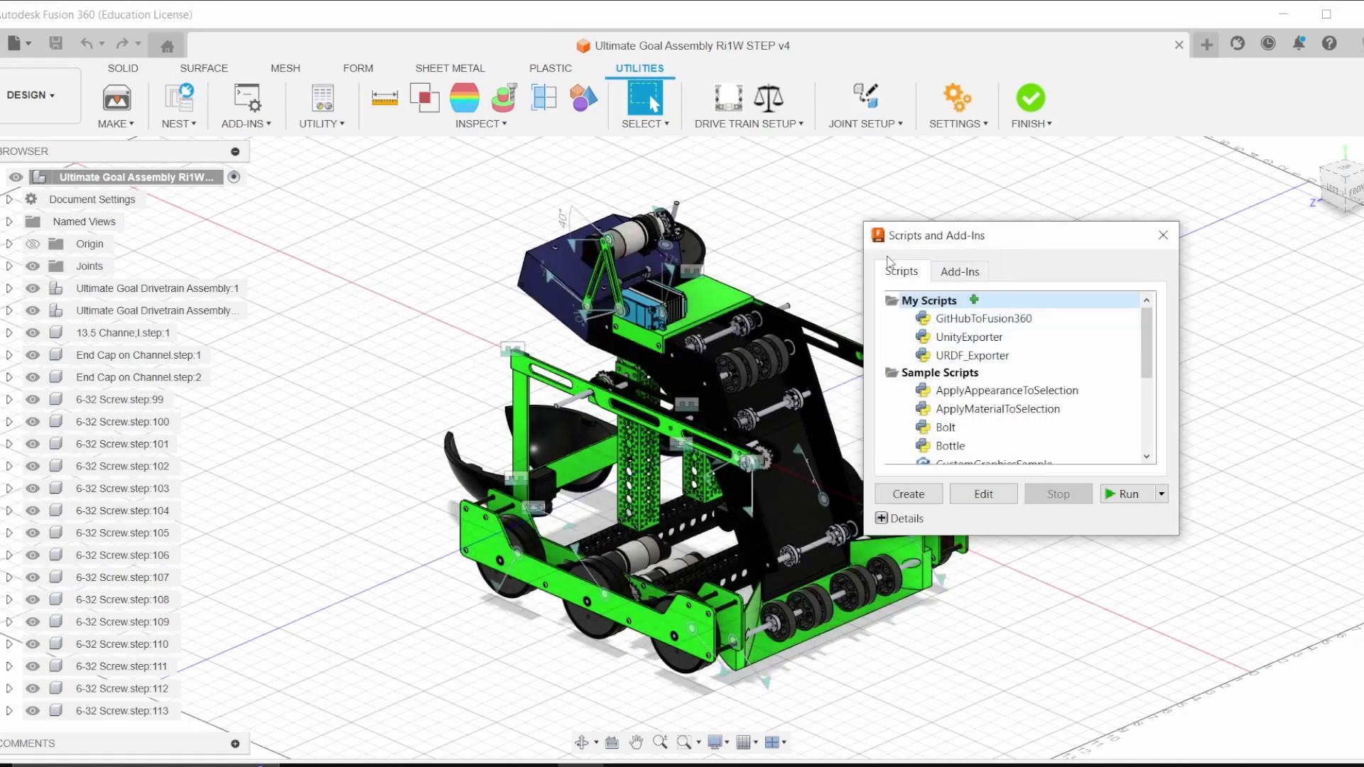
left_click(1163, 236)
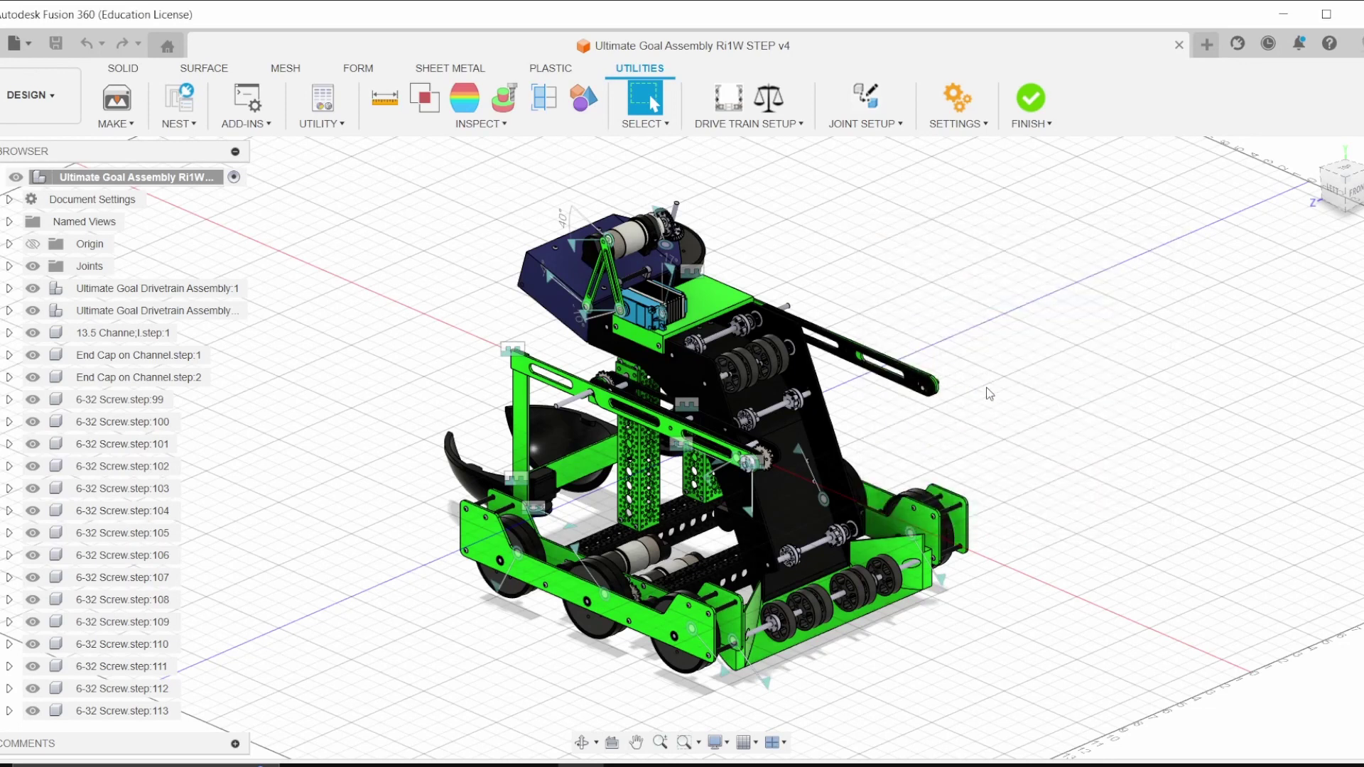
Step: Try driving the lift arm's revolute joint to 65 degrees, then cancel the motion
mouse_move(920, 453)
middle_mouse_down()
mouse_move(881, 445)
mouse_move(919, 459)
middle_mouse_up()
scroll(782, 500, "up", 3)
middle_click_drag(782, 500, 755, 405, "shift")
middle_click_drag(888, 395, 863, 431, "shift")
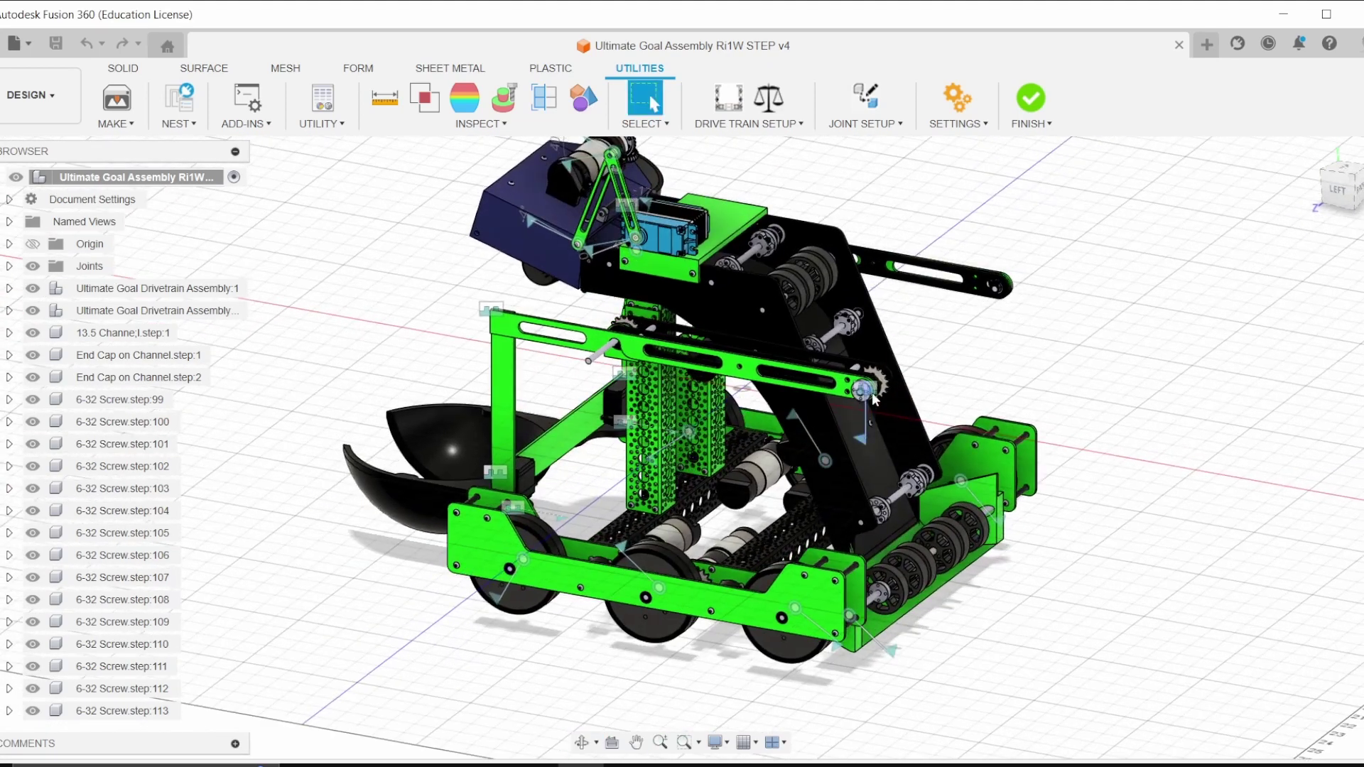
double_click(864, 437)
left_click_drag(865, 481, 805, 407)
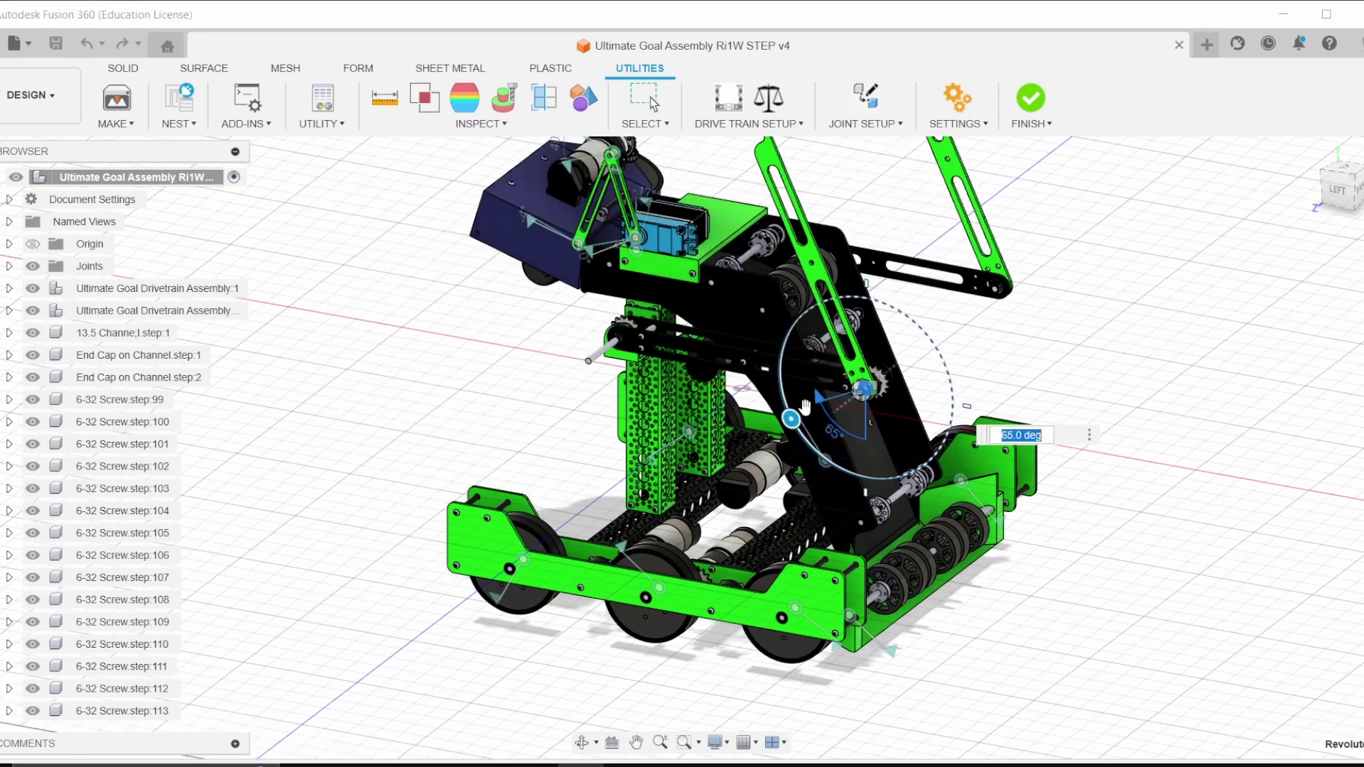
key("Escape")
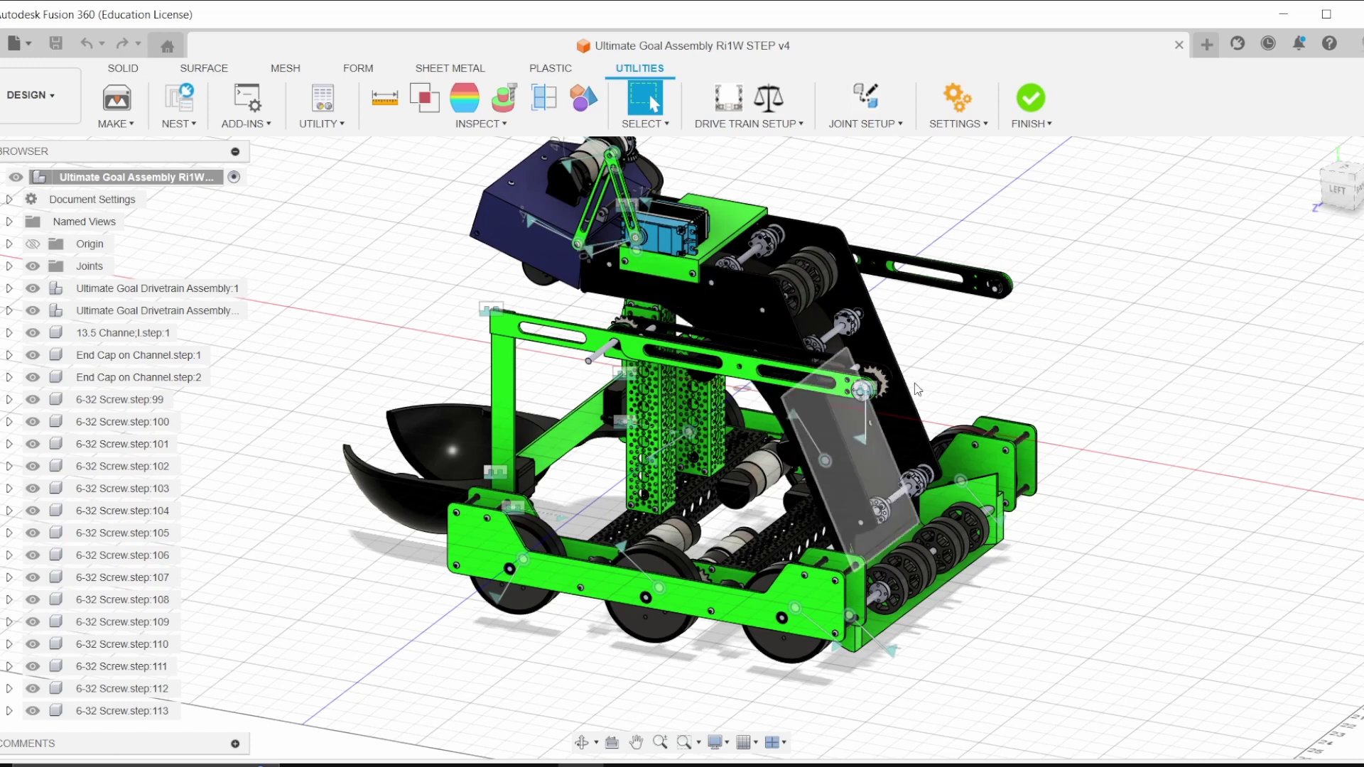
Step: Inspect the joint between the arm's slotted bar and its vertical end piece by selecting their faces
middle_click_drag(934, 336, 953, 336)
scroll(522, 353, "up", 3)
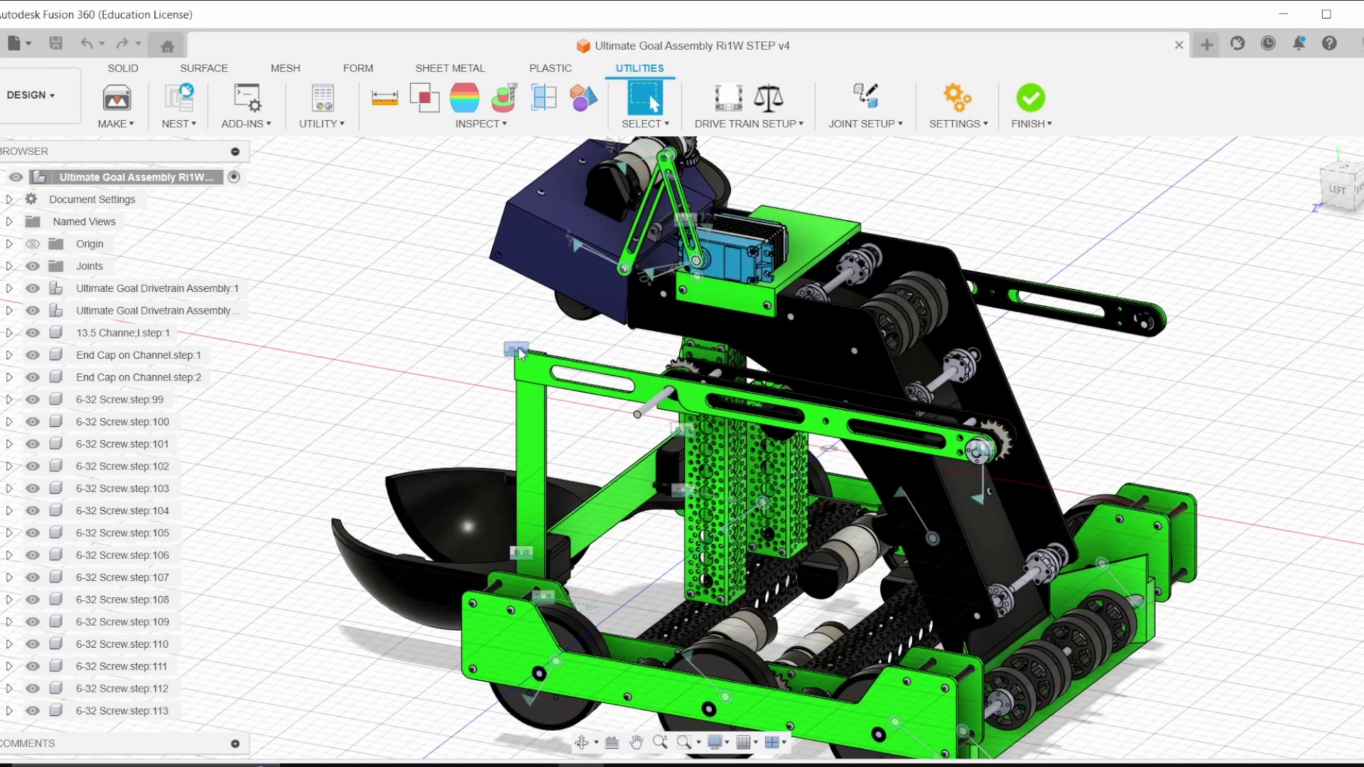
left_click(553, 372)
left_click(530, 421)
left_click(552, 372)
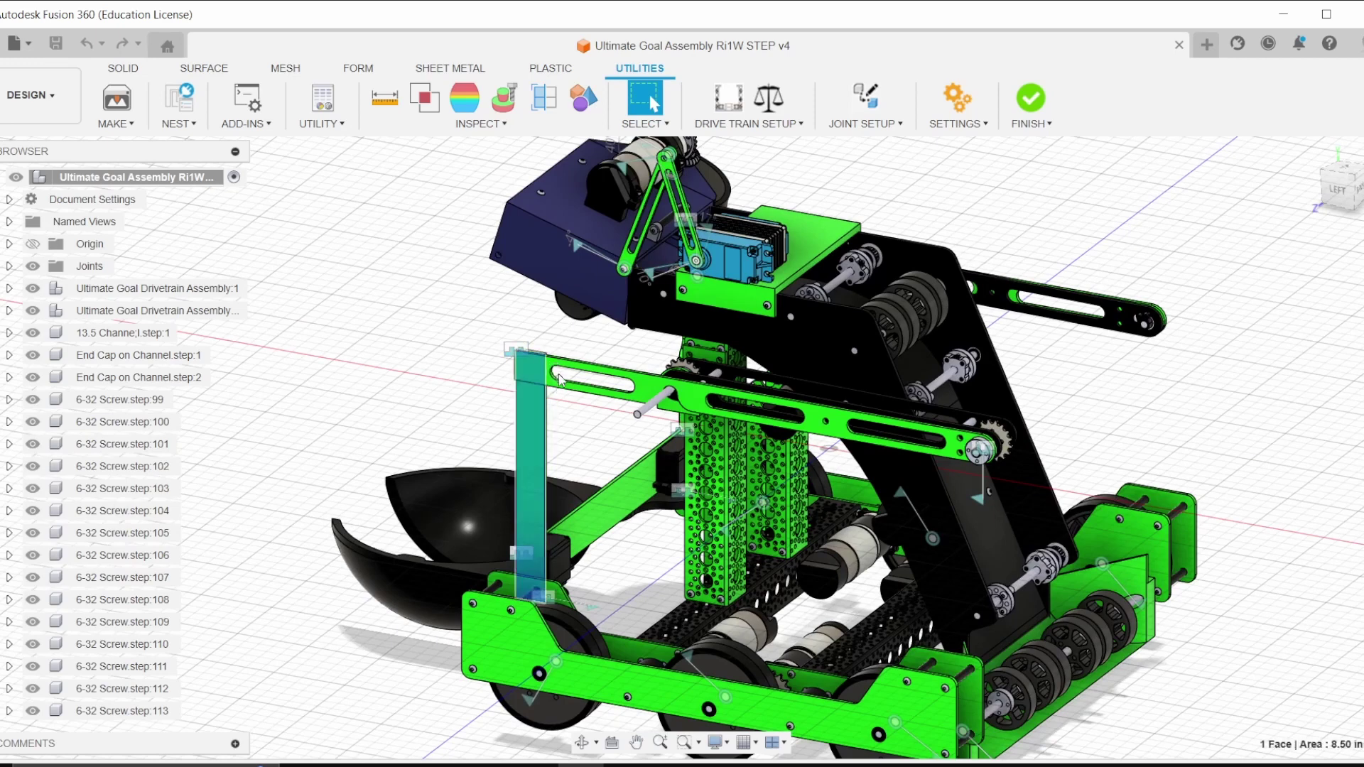
Step: Drive the revolute joint of the drivetrain wheel nearest the intake rollers to -95 degrees
middle_click_drag(984, 466, 809, 636, "shift")
double_click(793, 643)
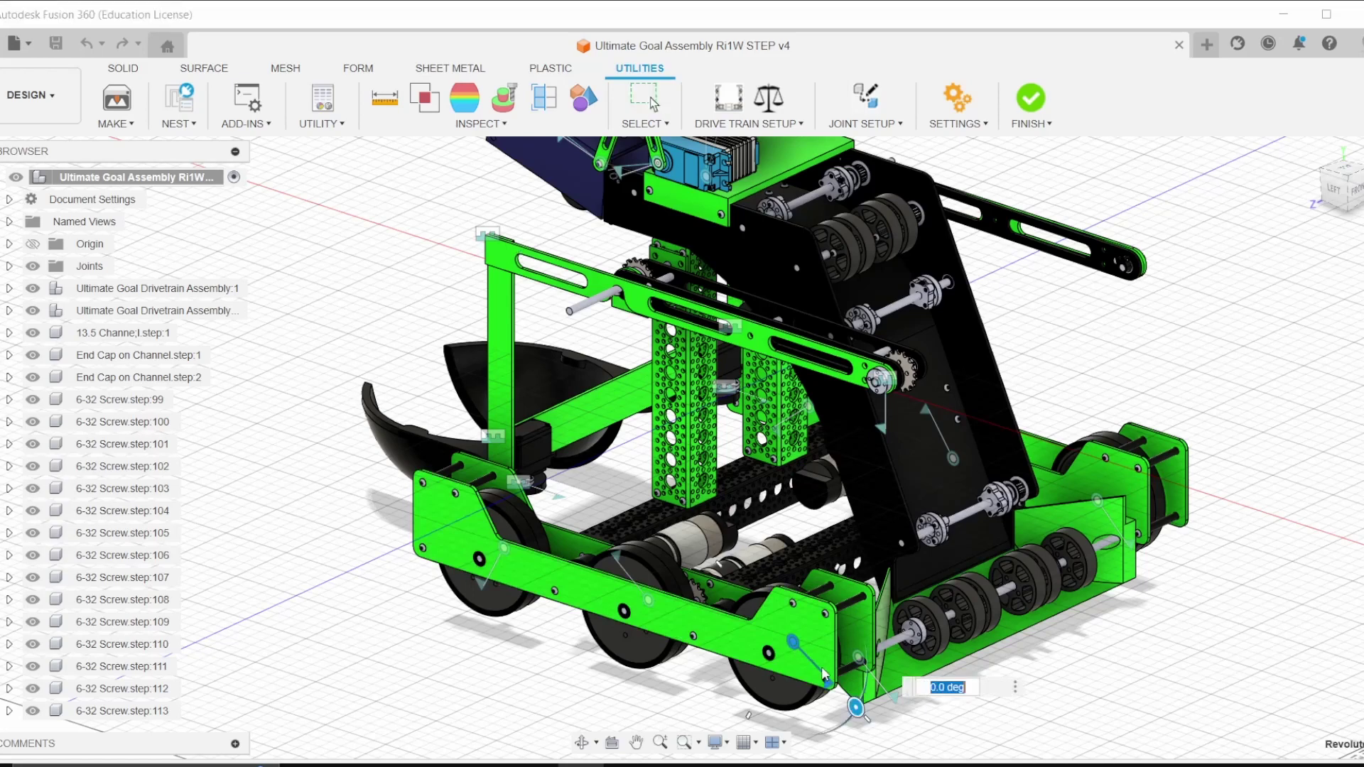
left_click_drag(858, 710, 825, 573)
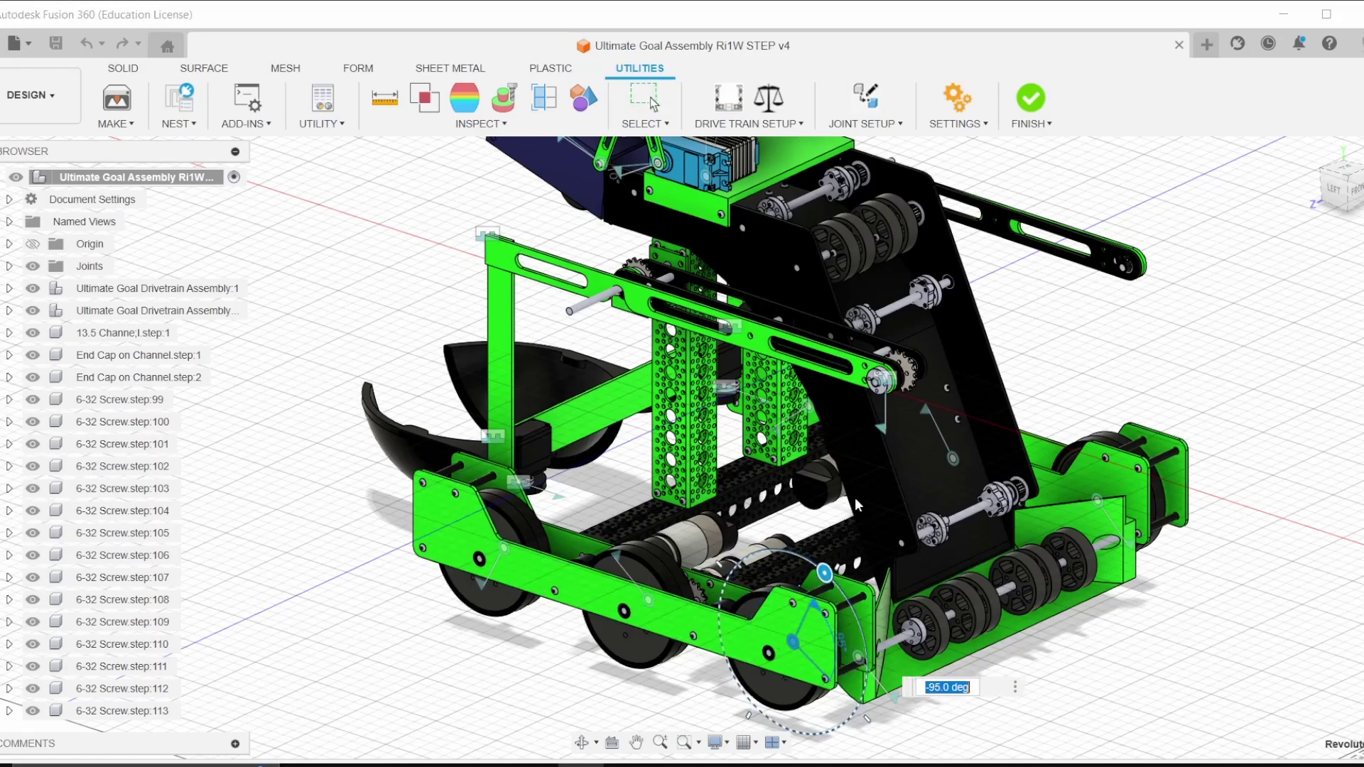
key("Return")
Step: Switch back to the Notepad checklist and highlight the "Joint up your robot" item
middle_click_drag(793, 418, 725, 327, "shift")
middle_click_drag(725, 327, 711, 517)
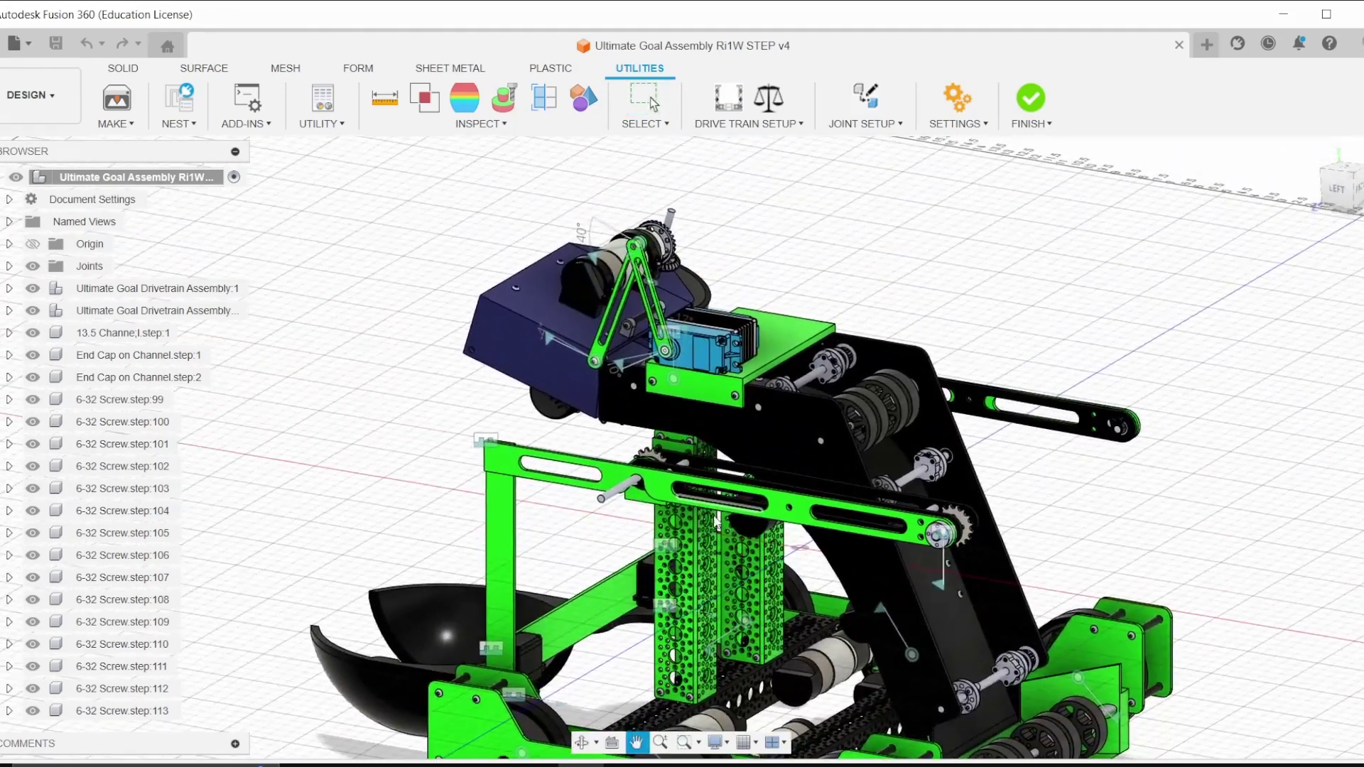
middle_click_drag(902, 433, 897, 467, "shift")
scroll(912, 365, "up", 2)
scroll(910, 366, "down", 2)
left_click(719, 765)
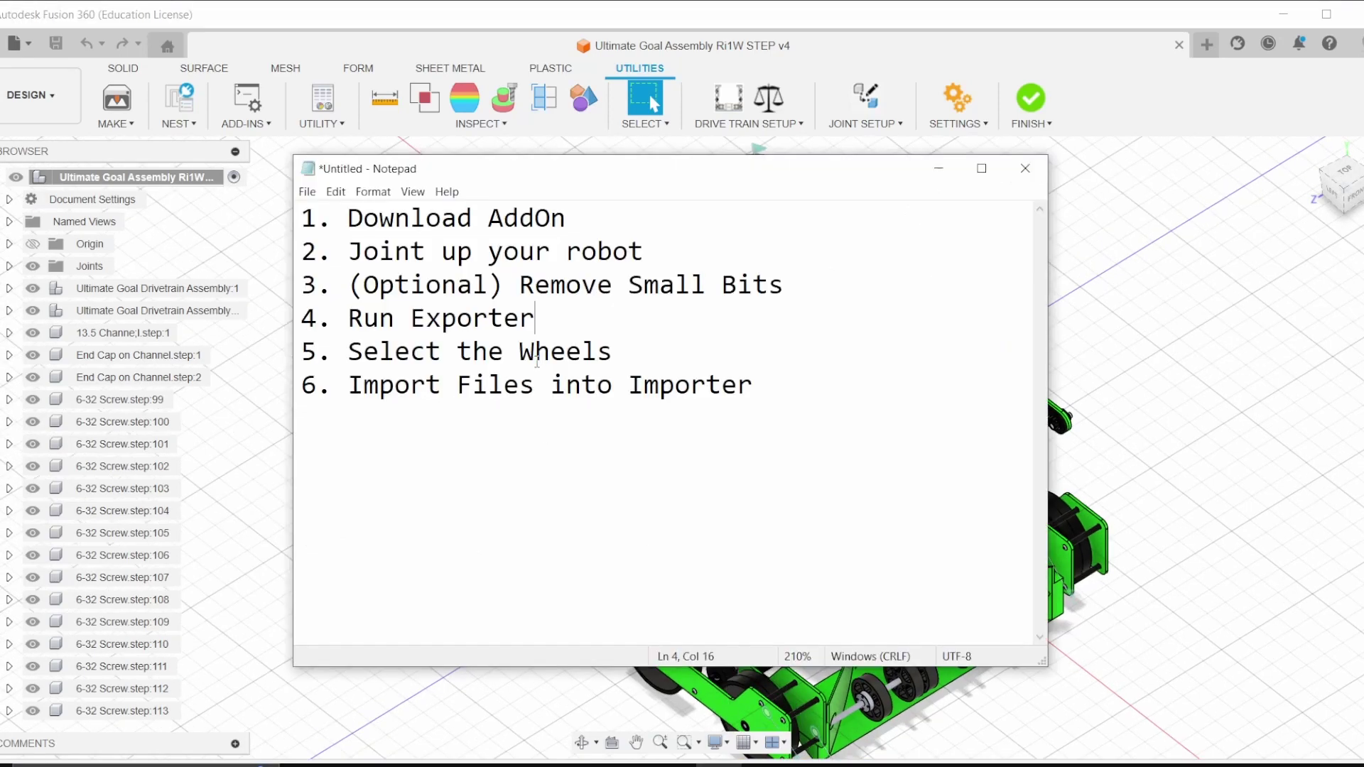
left_click_drag(348, 252, 680, 248)
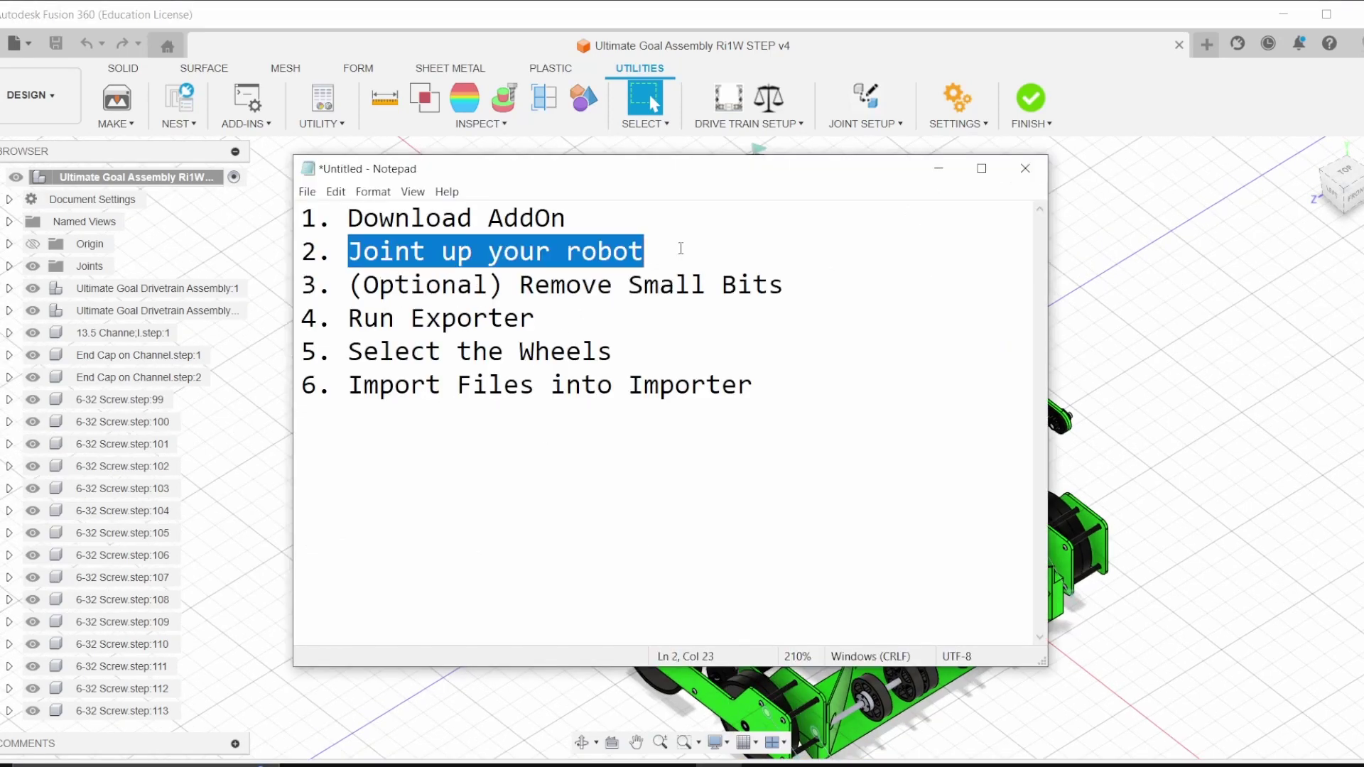
Step: Highlight the checklist's optional "Remove Small Bits" item, and point out the 6-32 screw components in the Fusion 360 assembly's component tree
left_click_drag(377, 294, 709, 304)
left_click(939, 169)
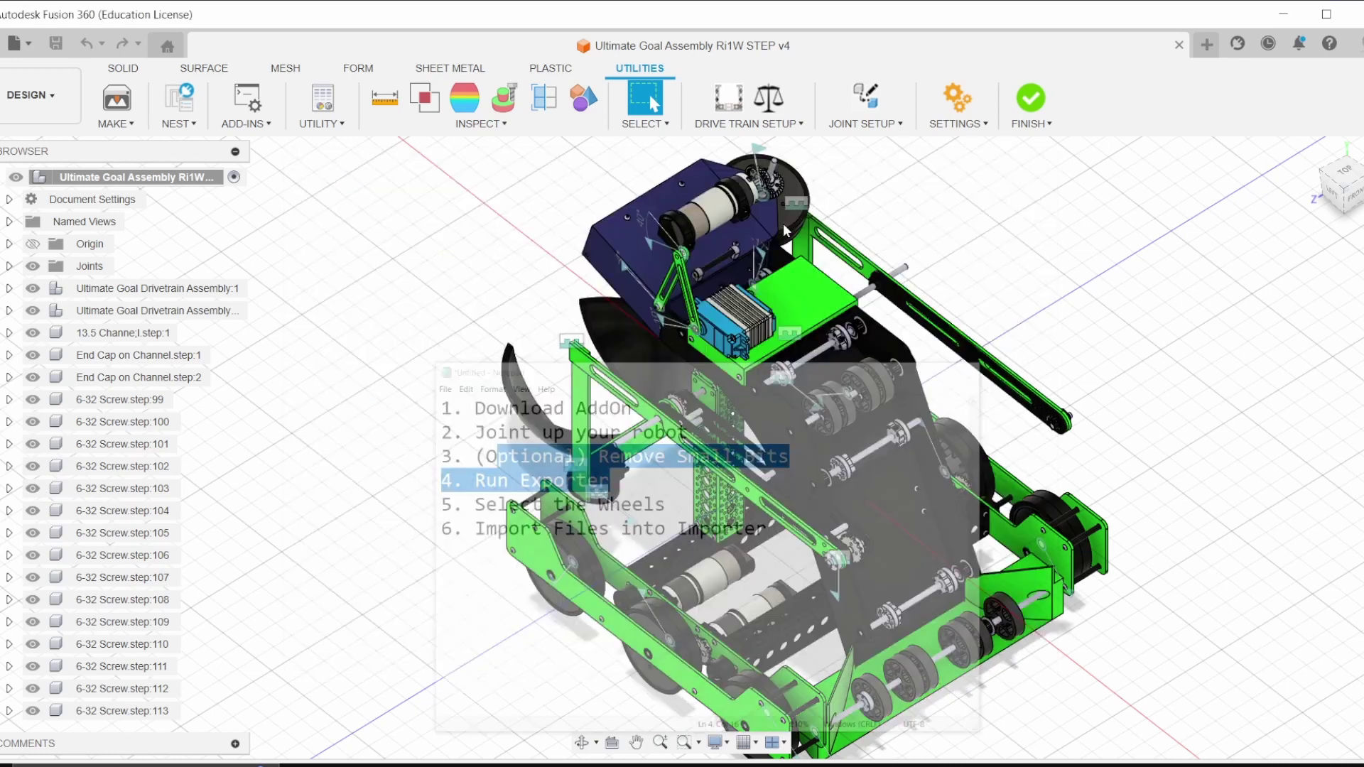
left_click(107, 400)
left_click(99, 425)
scroll(101, 434, "down", 1)
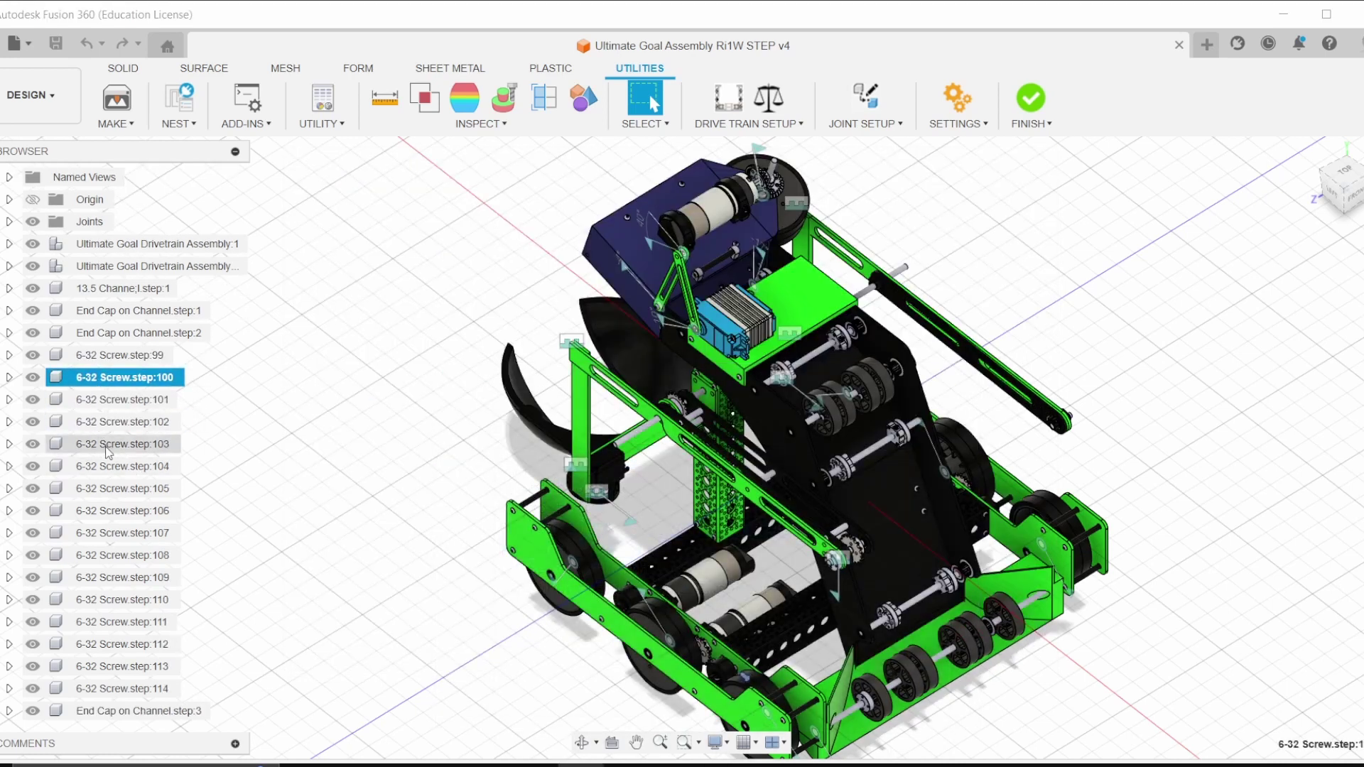
left_click(117, 468)
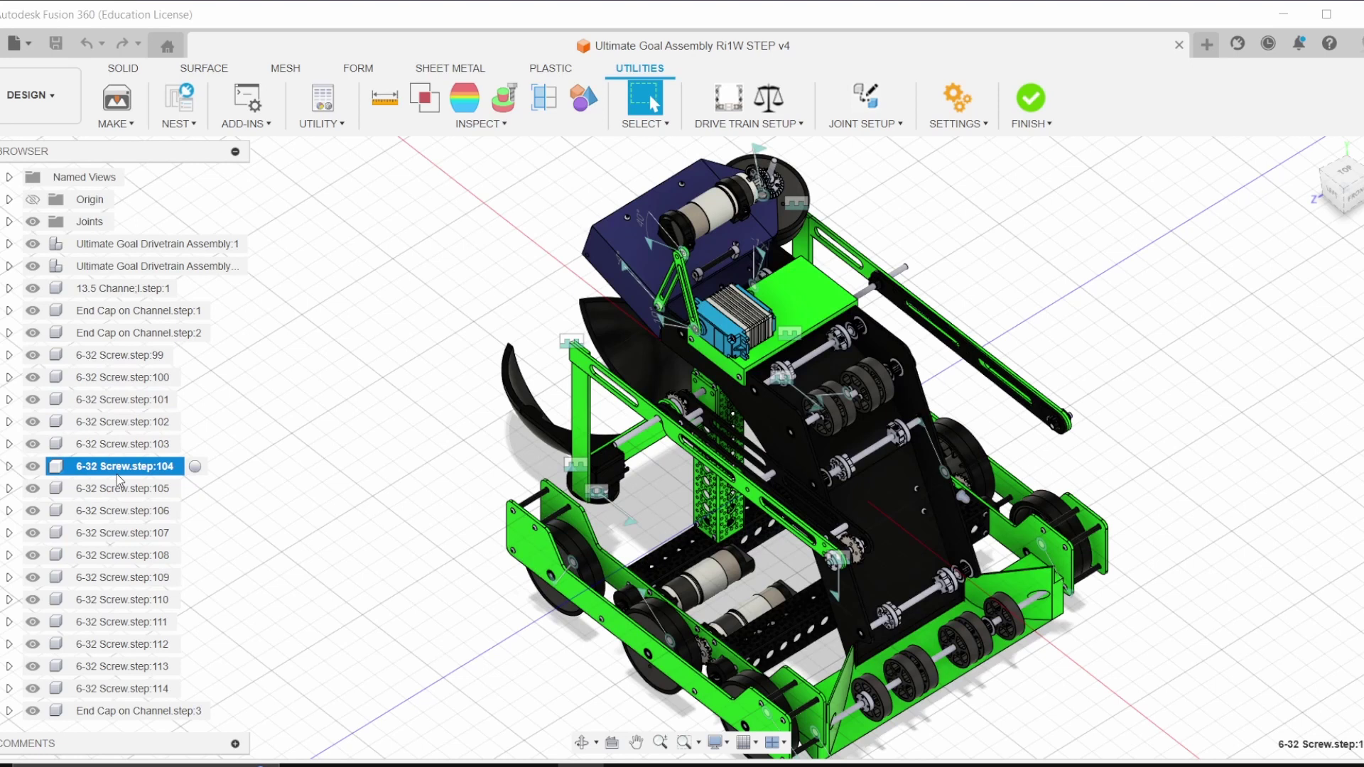
scroll(136, 410, "up", 1)
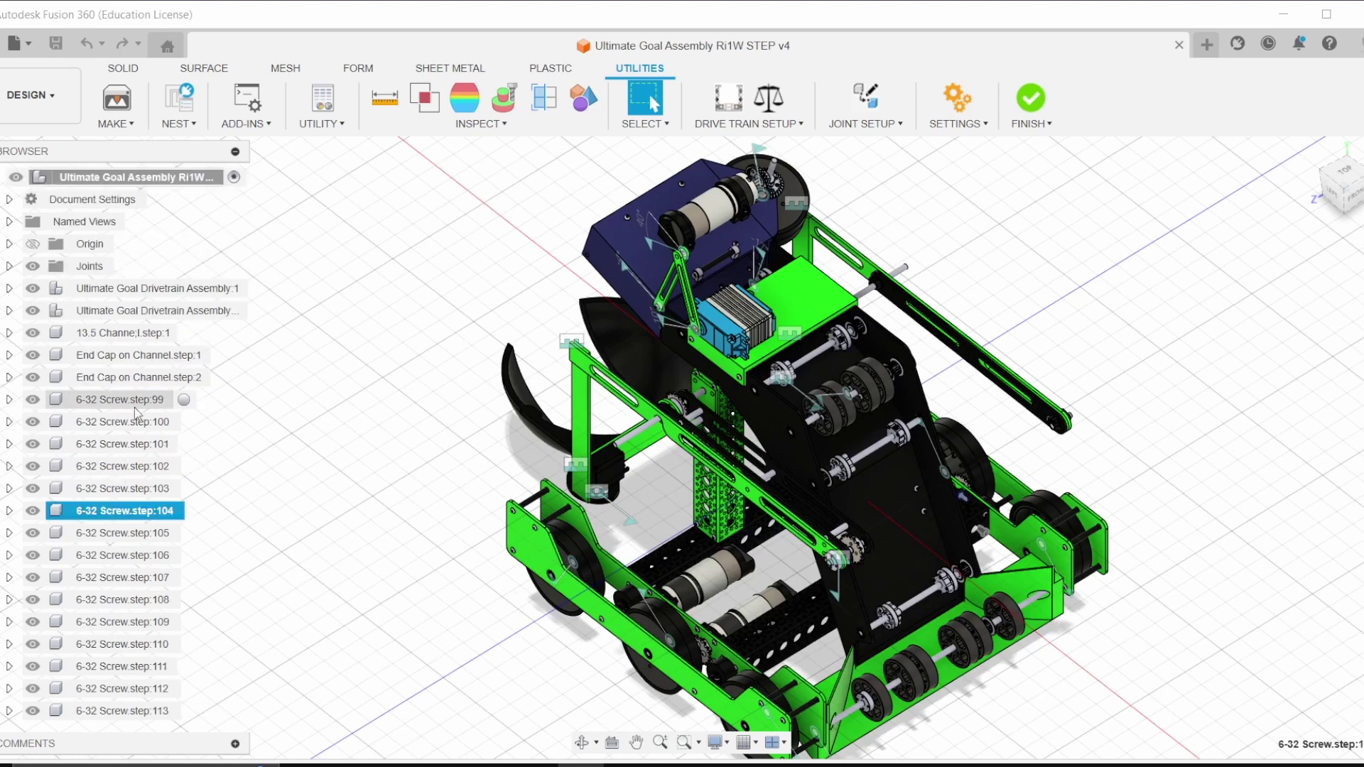
left_click(103, 428)
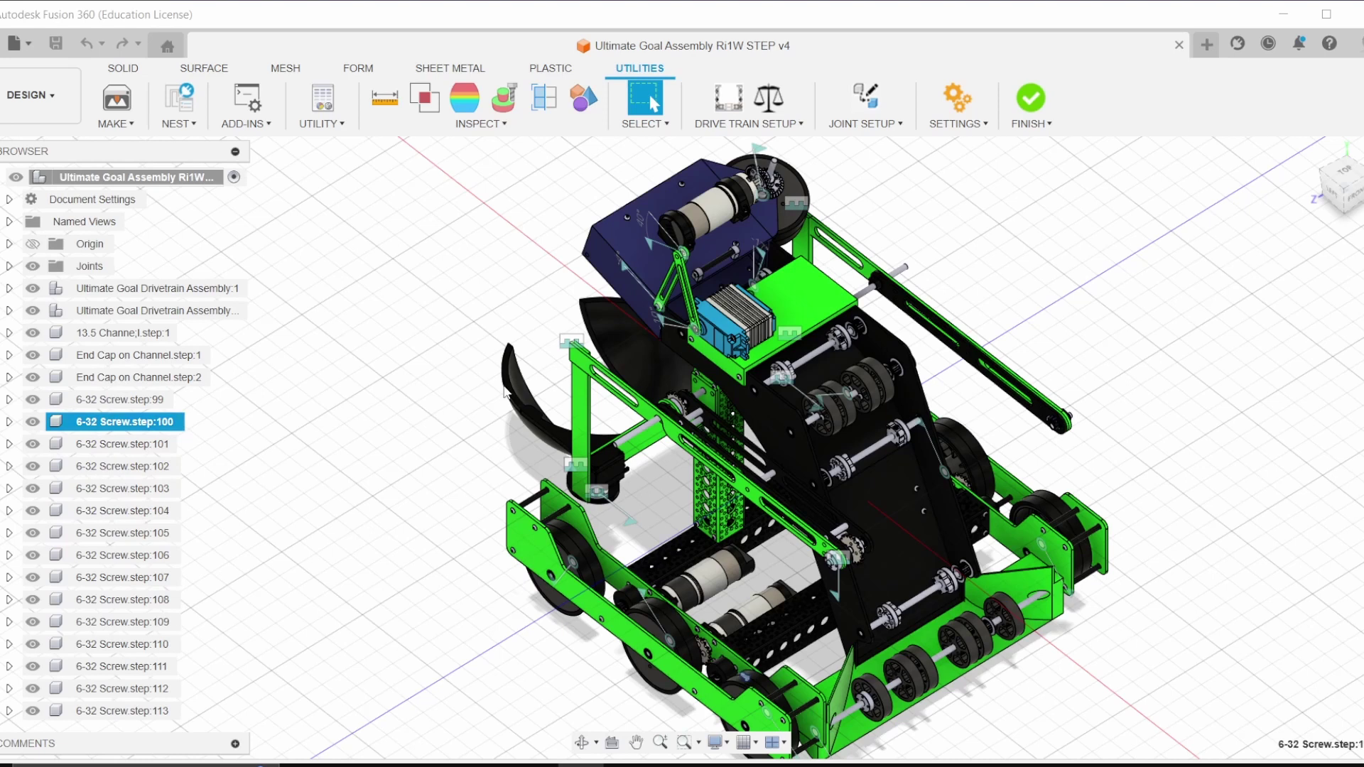
middle_click_drag(920, 501, 1016, 434)
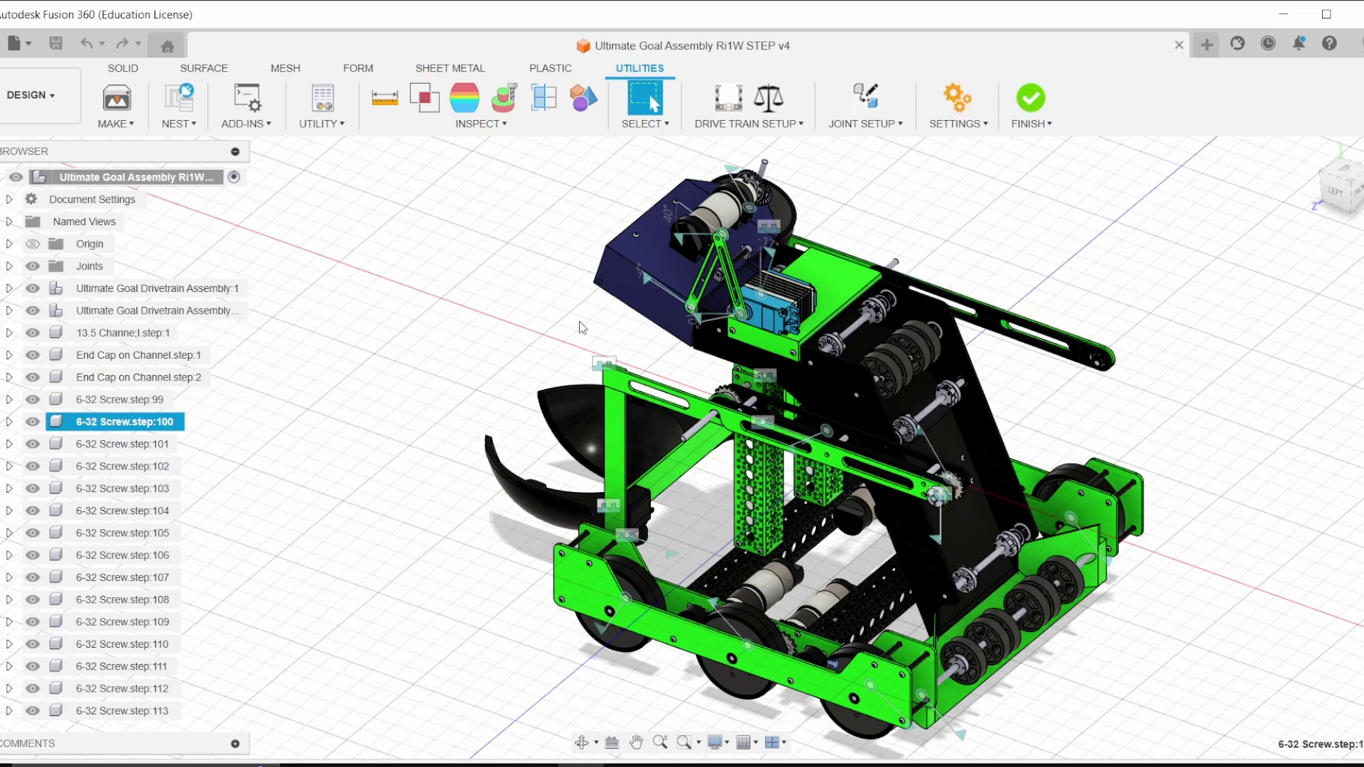
Step: Switch to the Notepad checklist and highlight the "Run Exporter" item
left_click(719, 763)
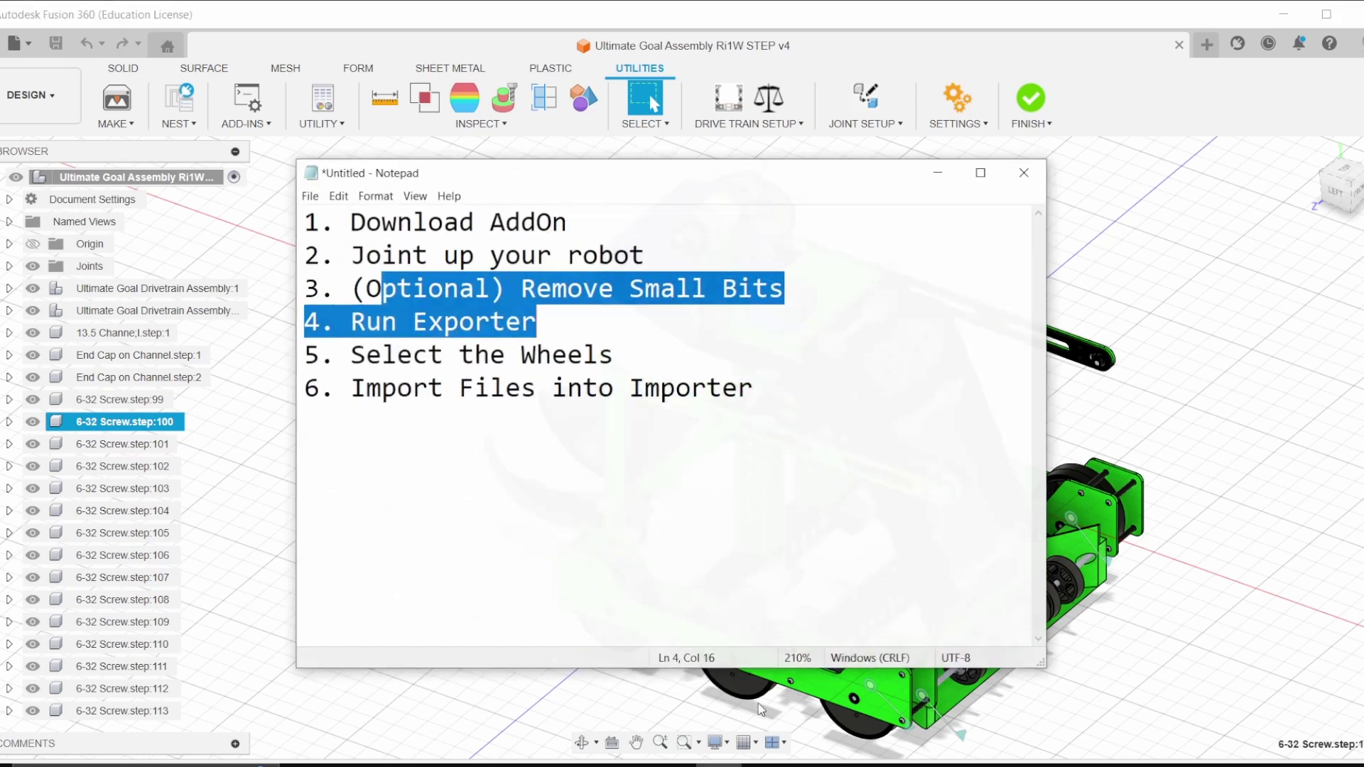
left_click_drag(582, 323, 392, 317)
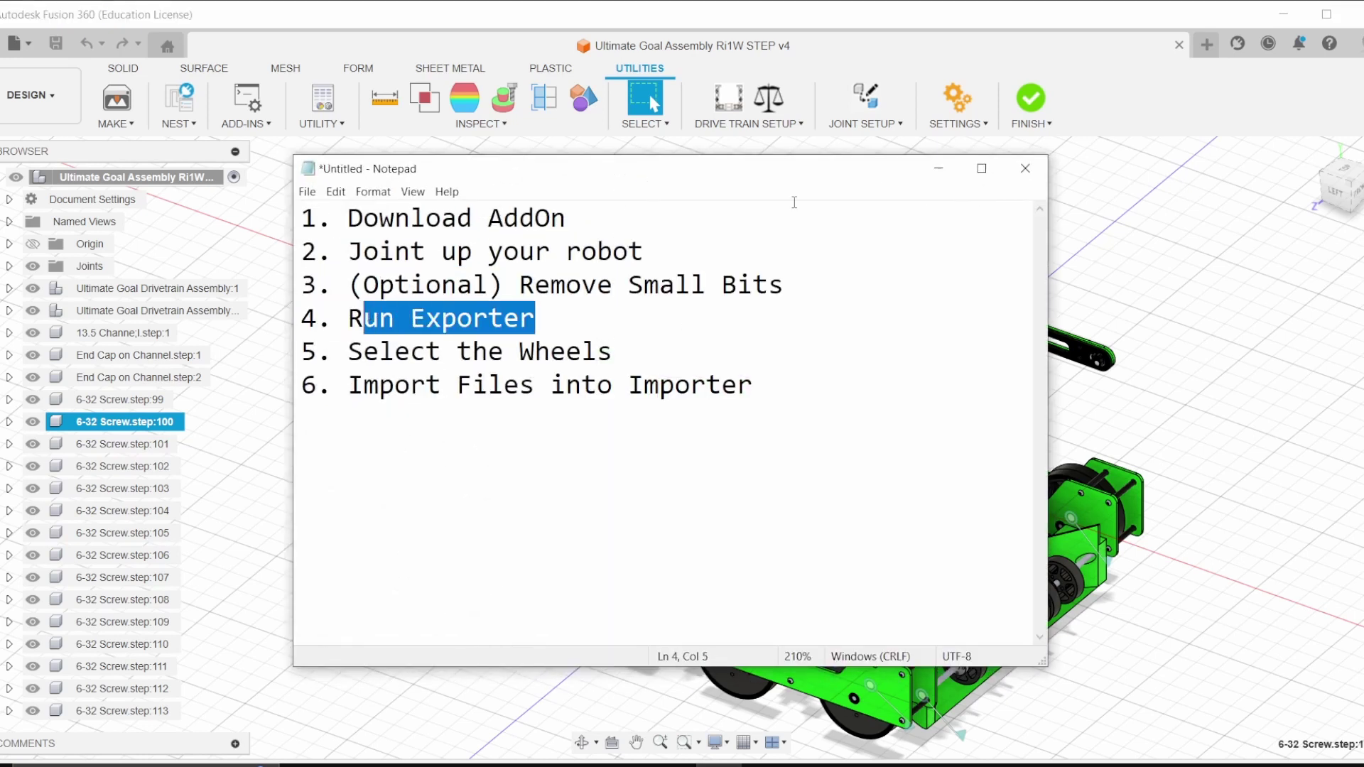
left_click(938, 168)
Step: Run the UnityExporter script in Fusion 360 and accept its welcome message
left_click(261, 105)
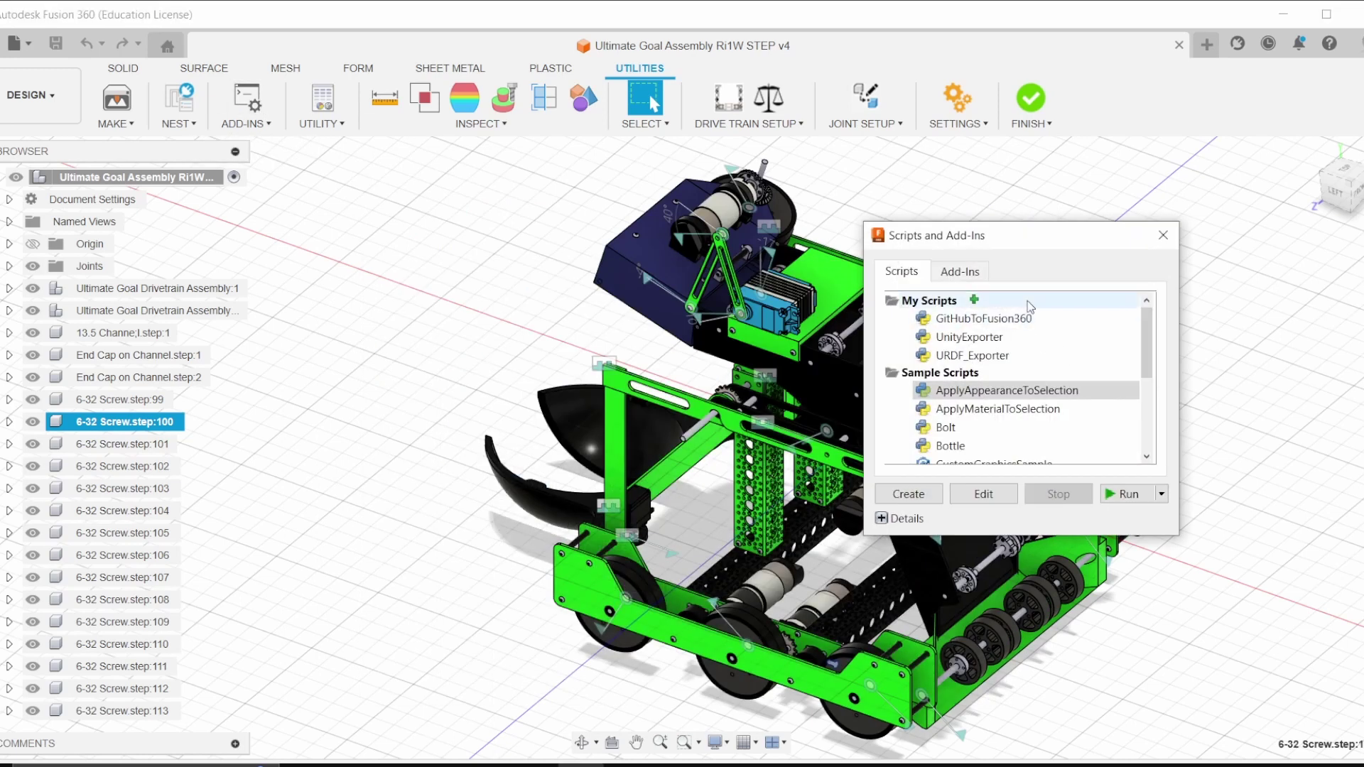
left_click(990, 338)
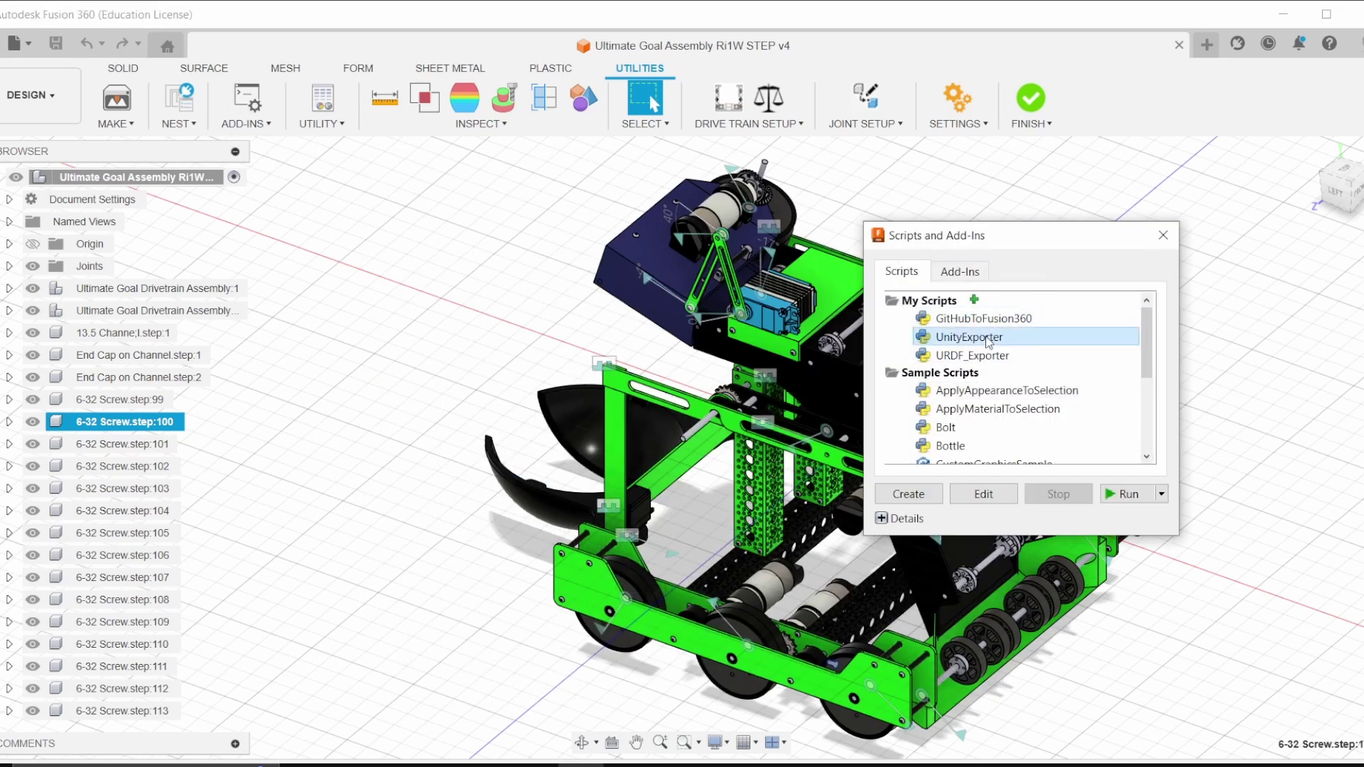
double_click(988, 339)
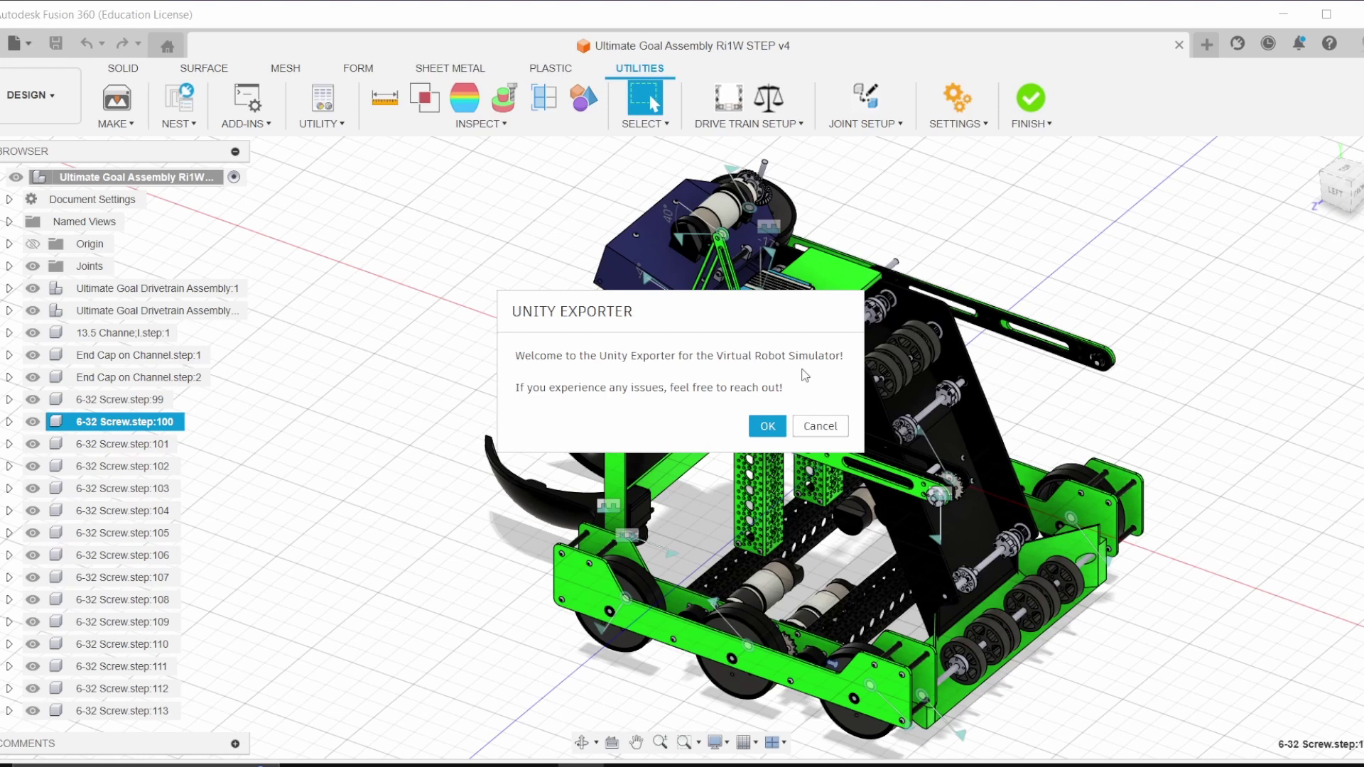
left_click(766, 428)
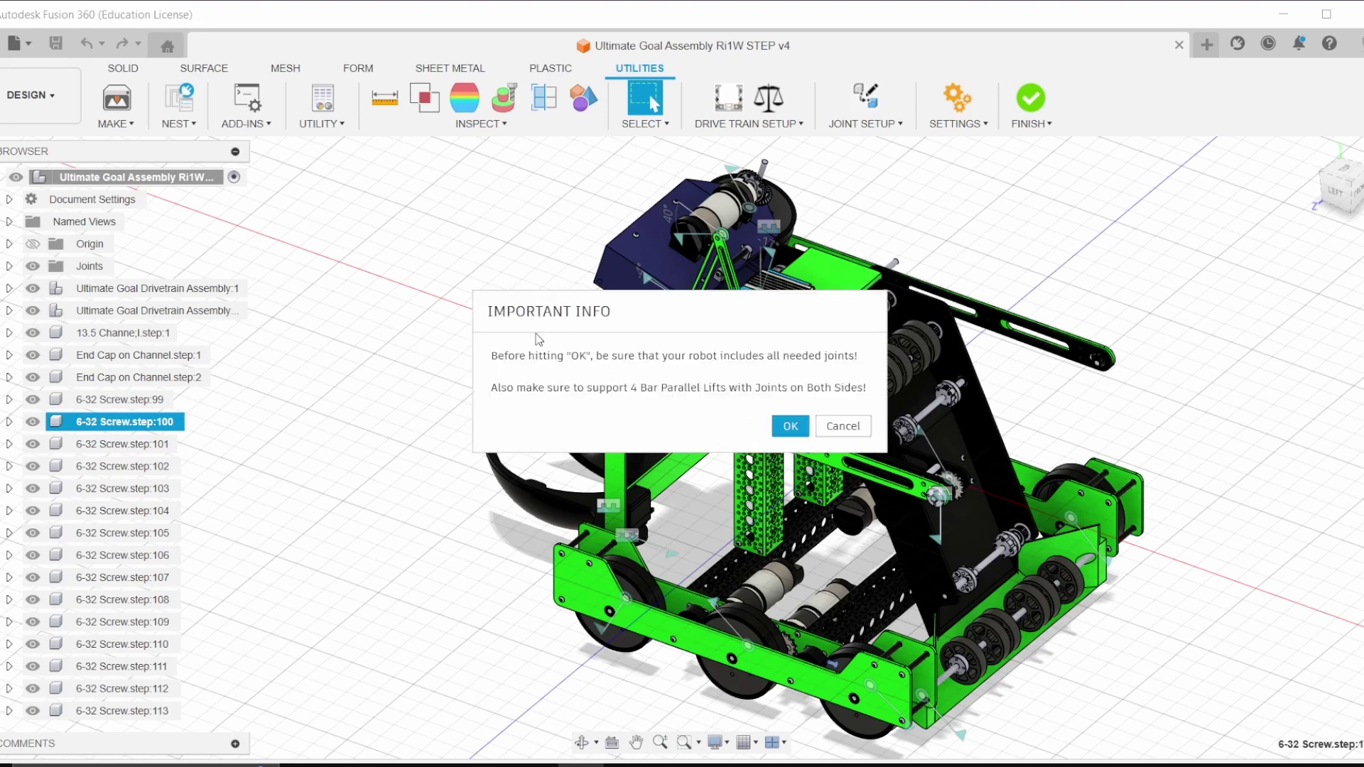
Step: Highlight the exporter's note about supporting 4 Bar Parallel Lifts with joints on both sides, and accept the joint reminder
left_click_drag(500, 387, 803, 391)
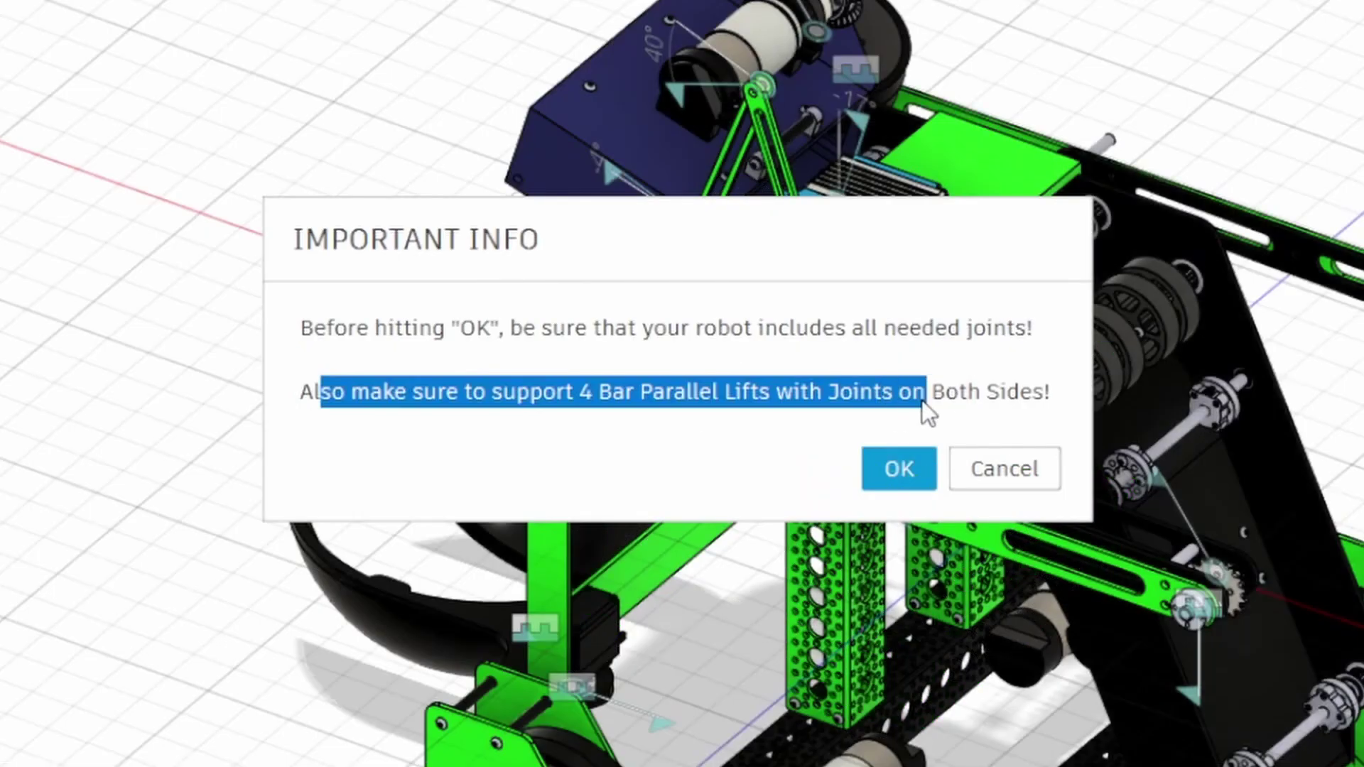
left_click(638, 379)
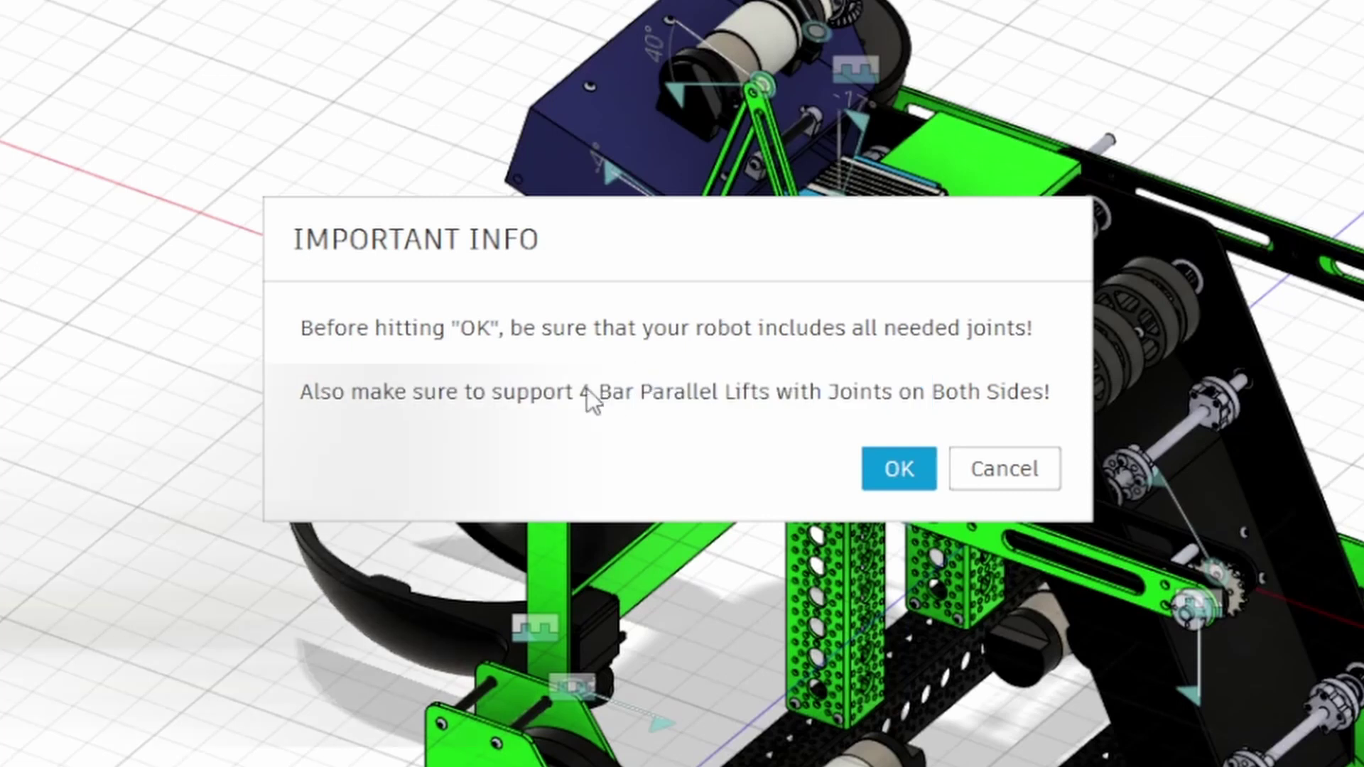
left_click_drag(586, 391, 993, 384)
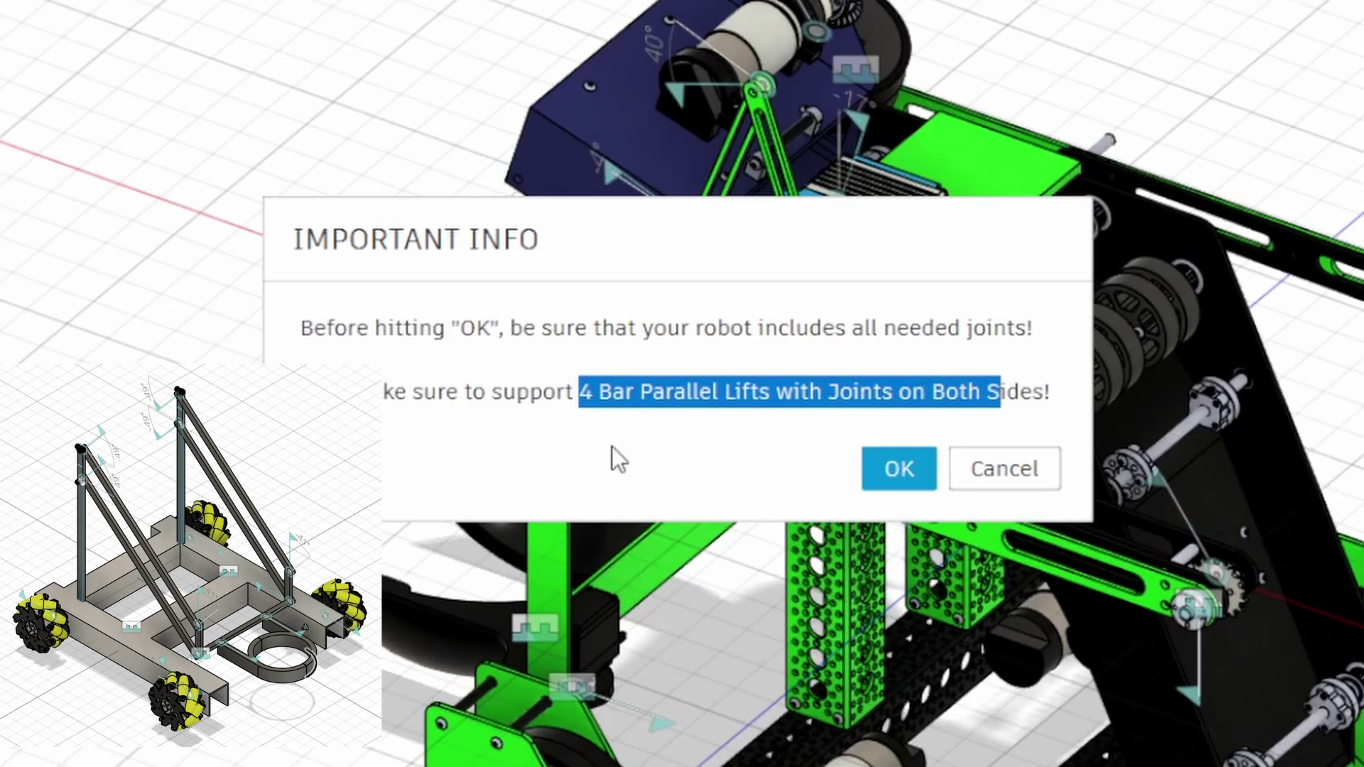
left_click_drag(532, 393, 914, 399)
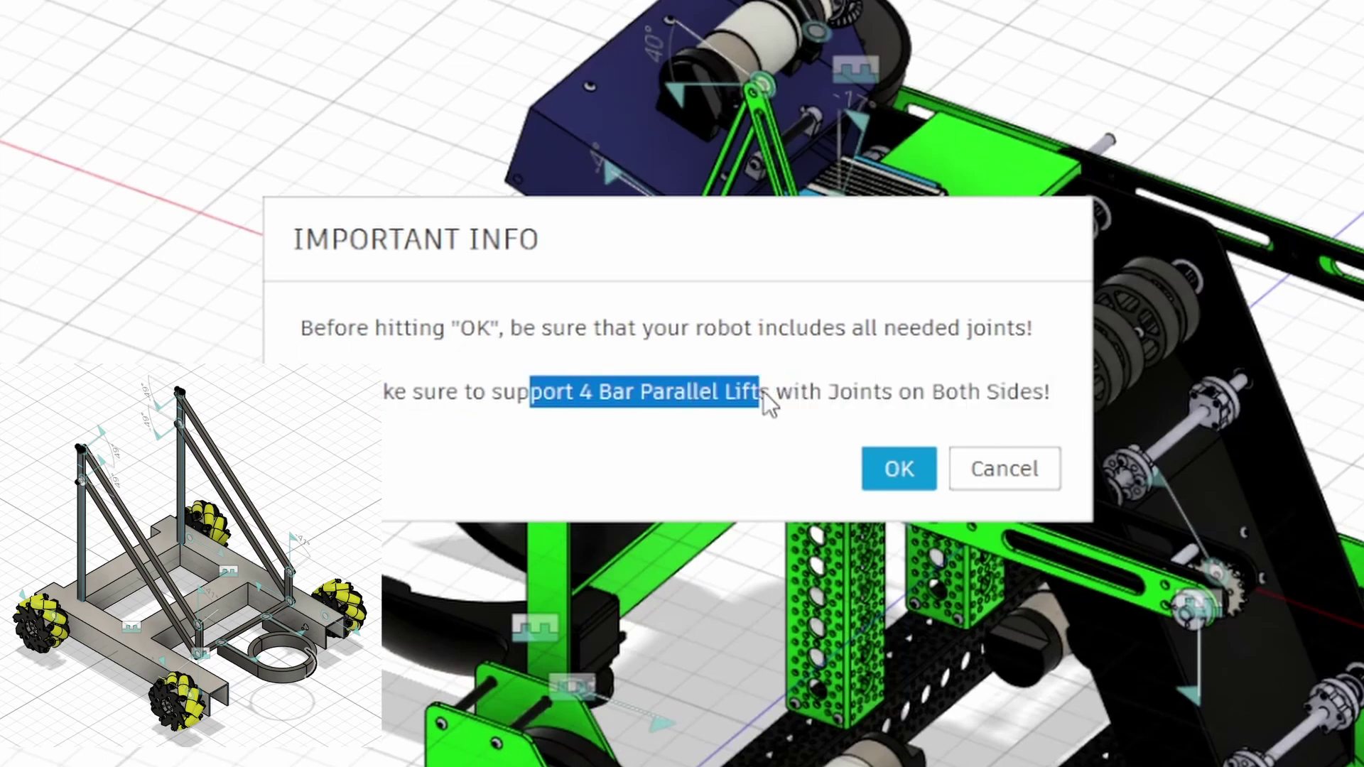
left_click_drag(763, 391, 893, 393)
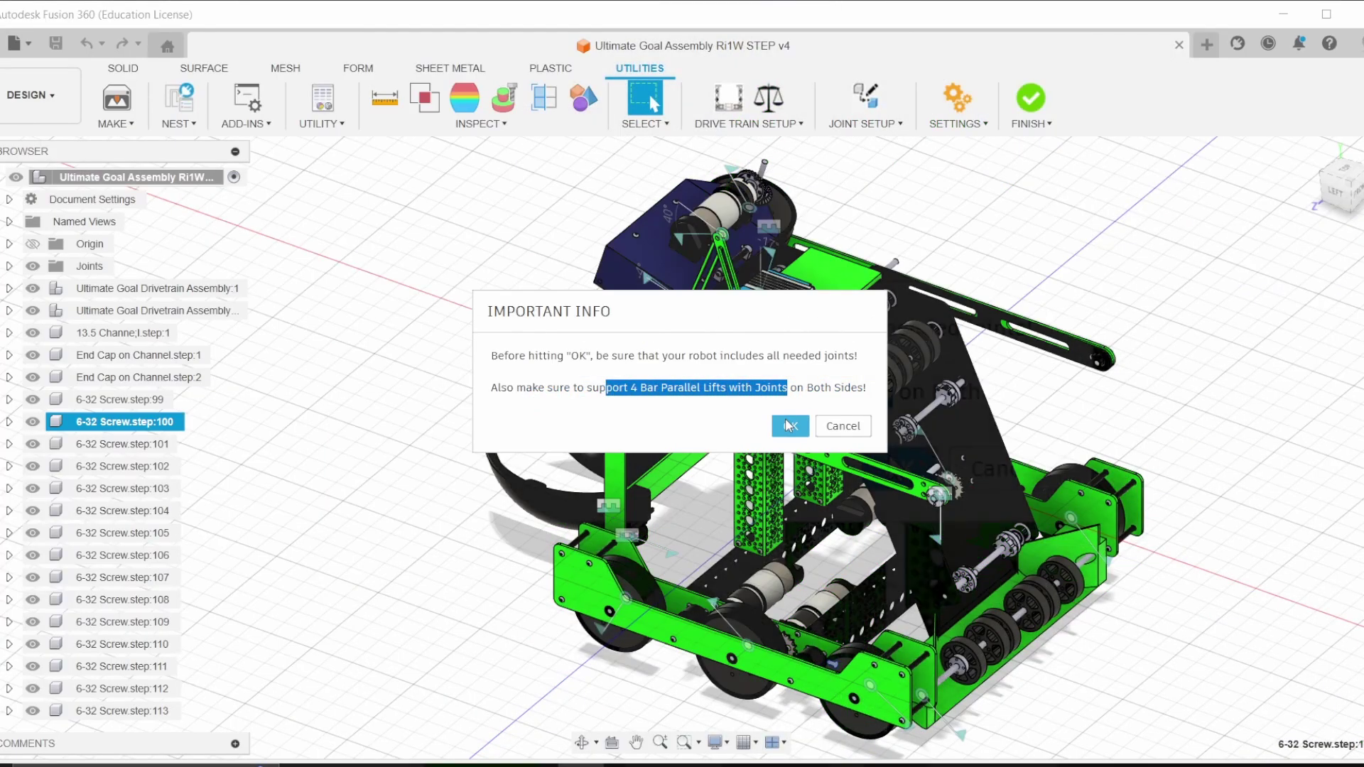
left_click(789, 425)
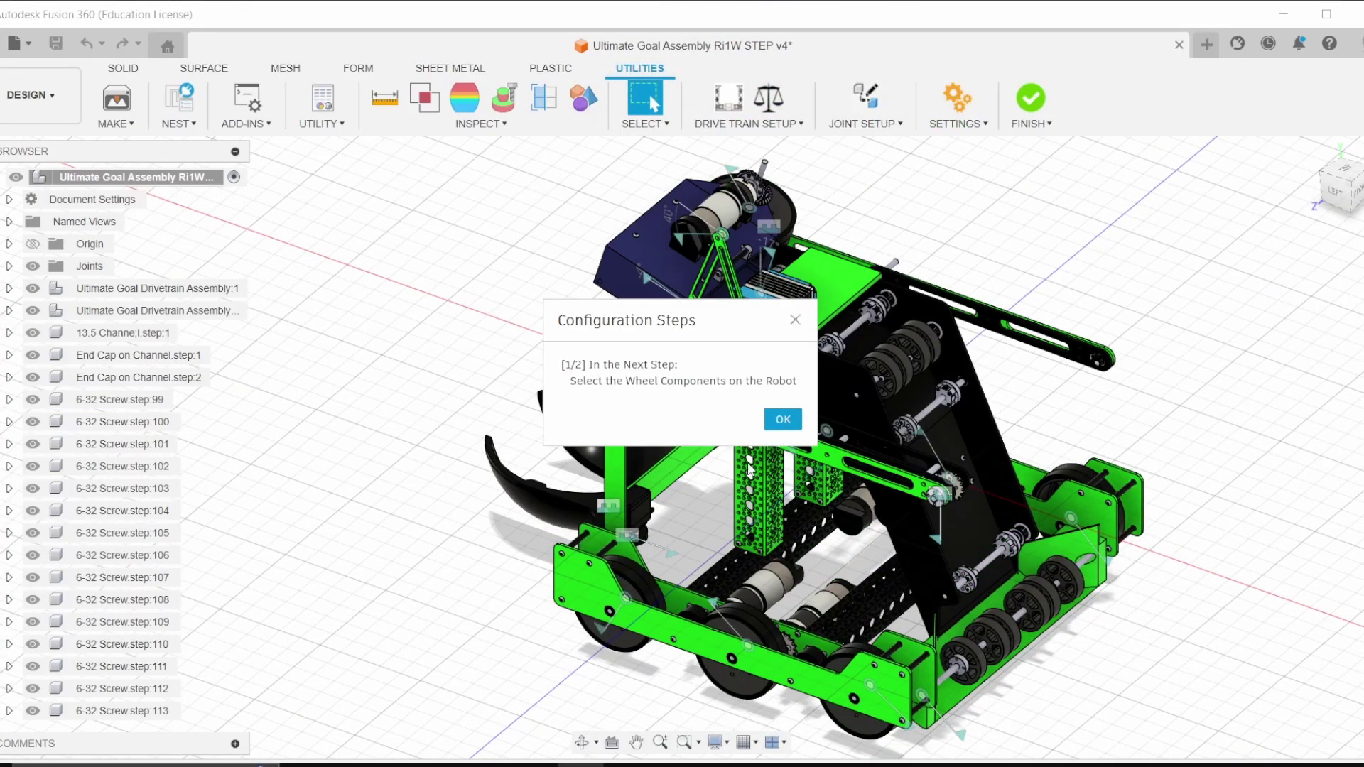
Step: Begin the exporter's wheel configuration and select the three drivetrain wheels on the robot's left side as wheel components
left_click(782, 418)
left_click(619, 604)
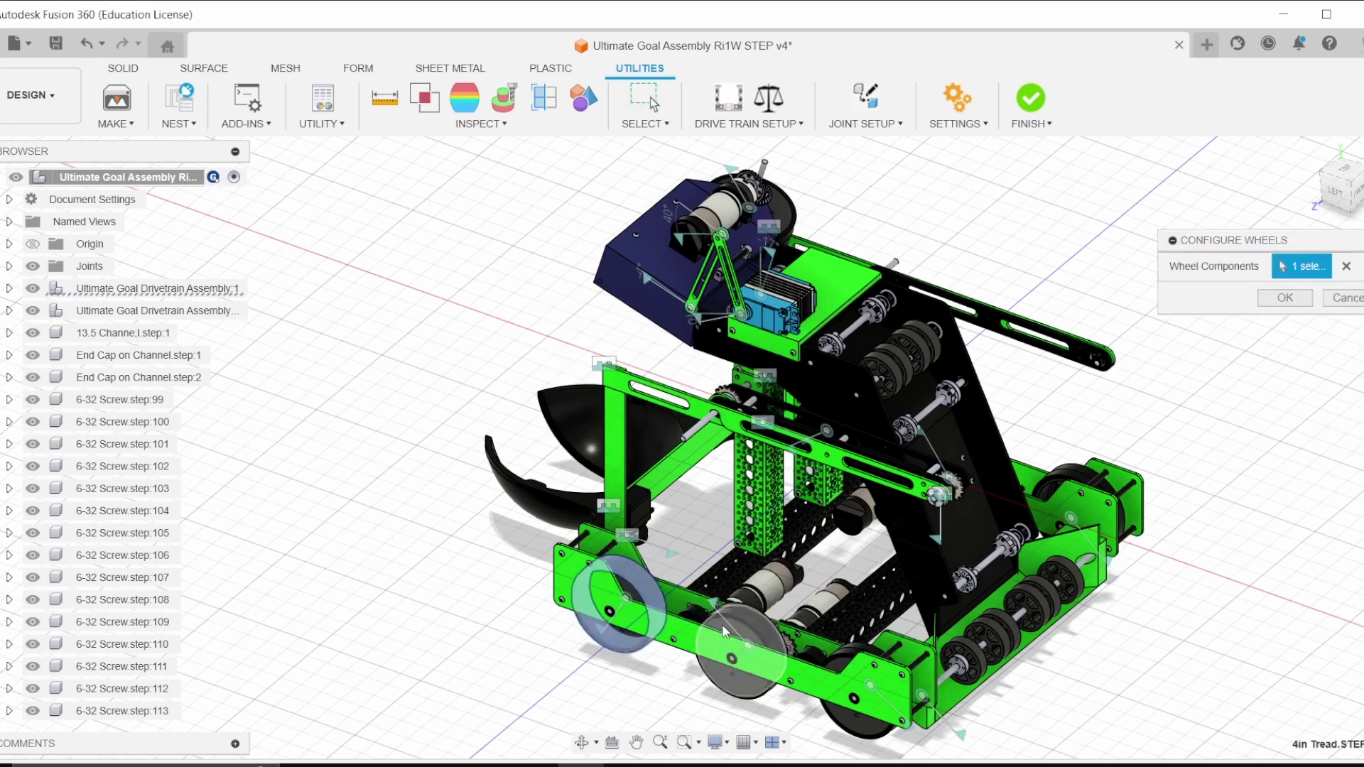
left_click(735, 627)
middle_click_drag(735, 625, 746, 501, "shift")
scroll(744, 501, "down", 2)
scroll(745, 501, "up", 5)
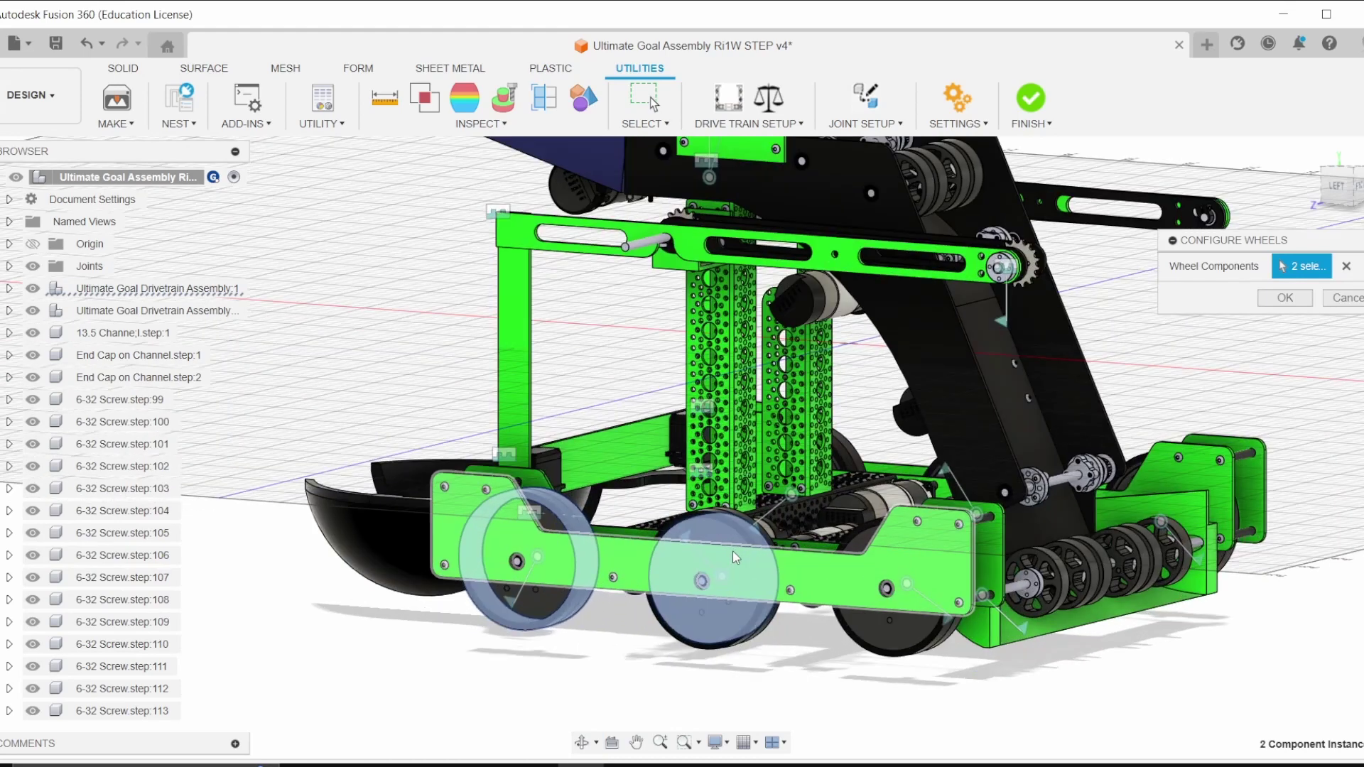
middle_click_drag(947, 405, 741, 493)
scroll(741, 498, "down", 3)
scroll(739, 554, "up", 1)
left_click(736, 586)
Step: Add the three drivetrain wheels on the robot's opposite side to the wheel components and confirm the wheel selection
middle_click_drag(736, 585, 498, 589, "shift")
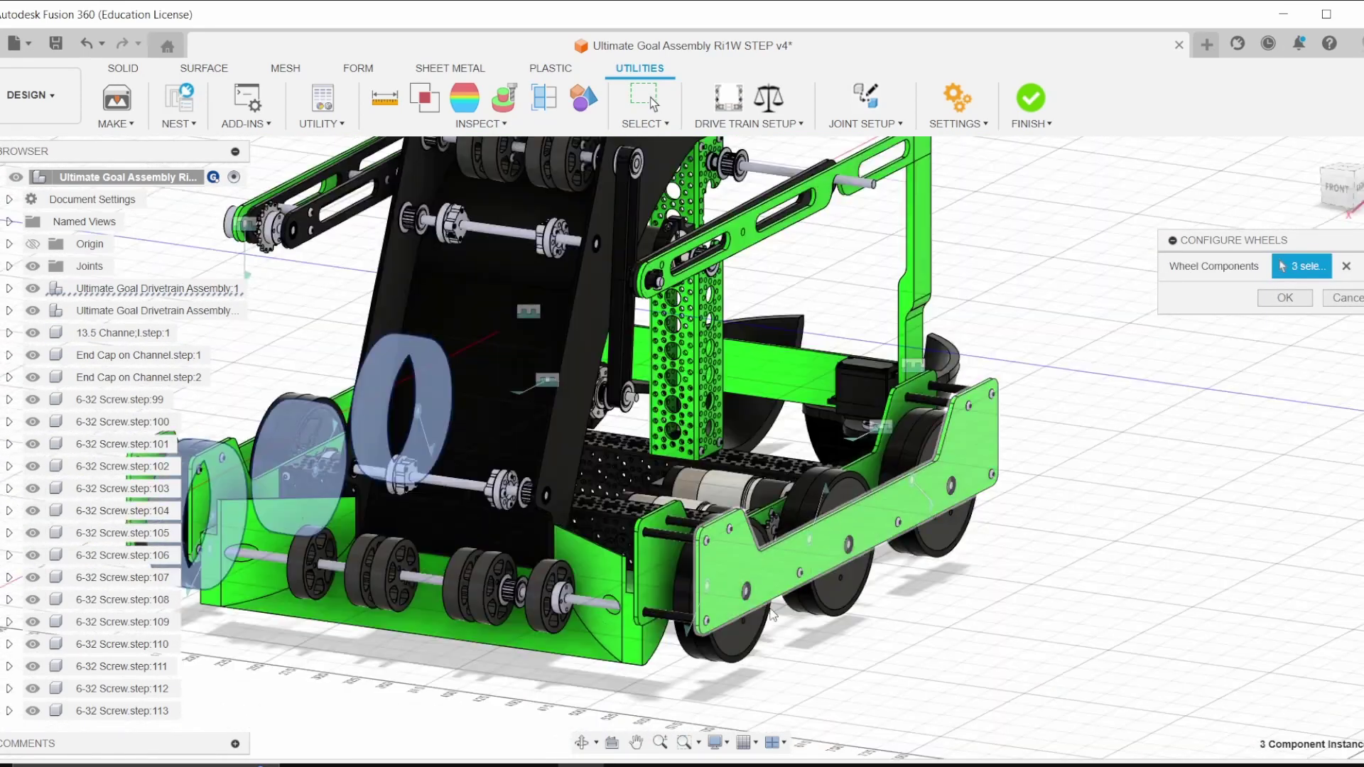
left_click(746, 625)
left_click(847, 596)
left_click(941, 522)
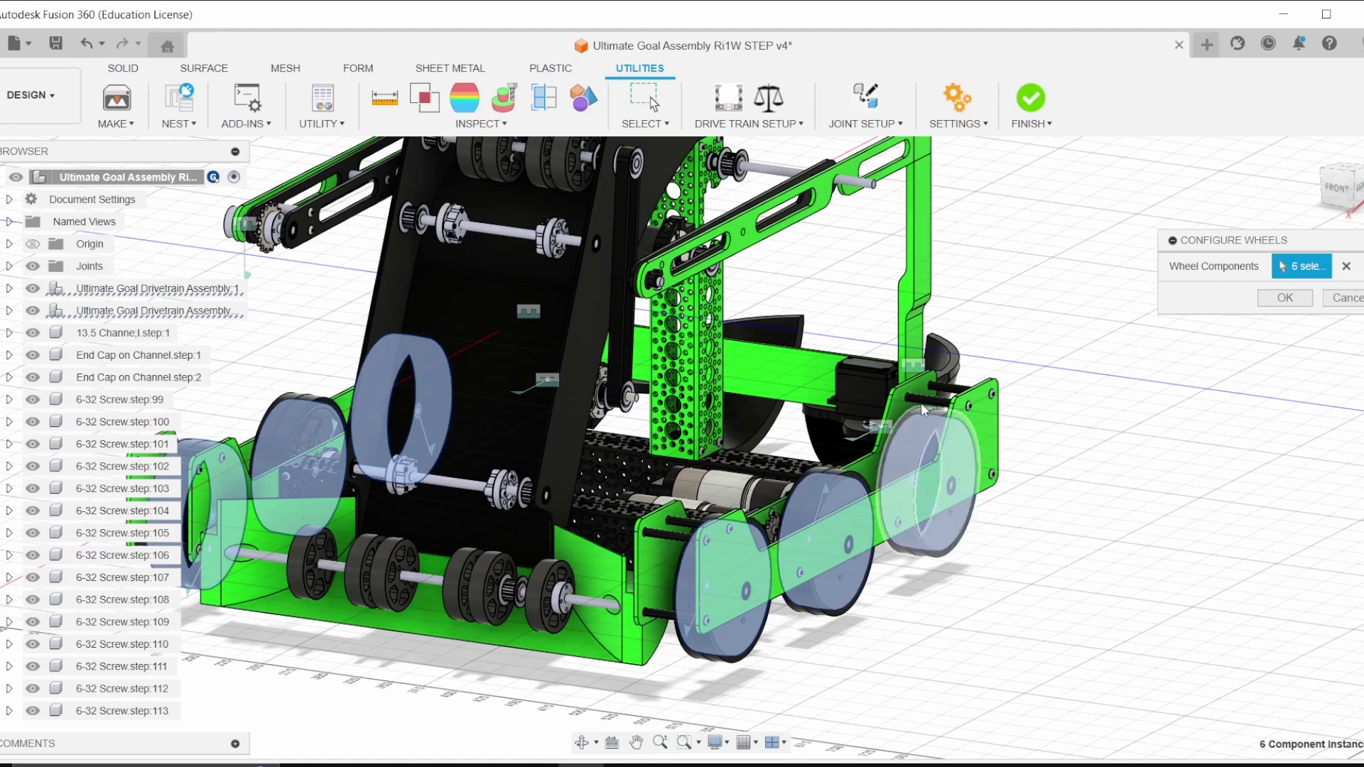
middle_click_drag(875, 353, 934, 360)
left_click(1286, 297)
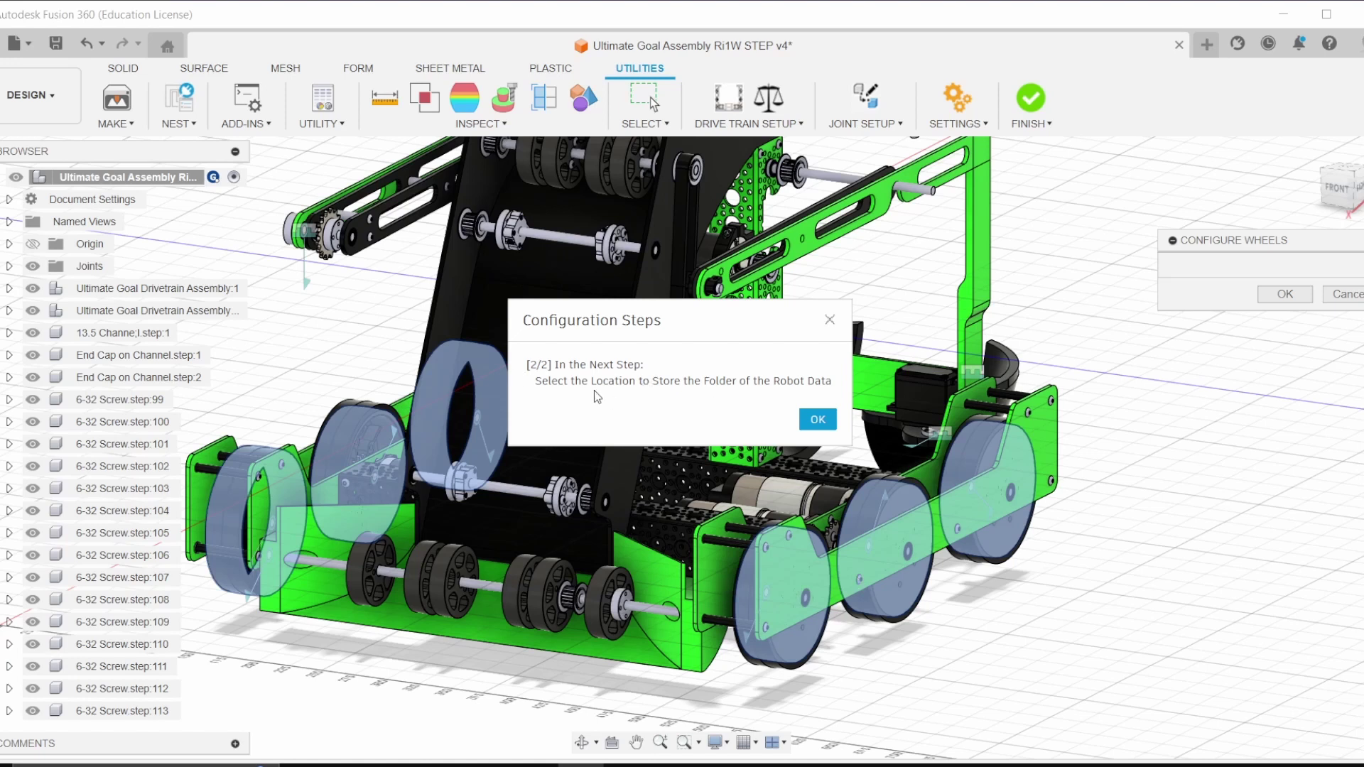
Step: Proceed to the robot data storage location and delete the old "Ultimate Goal Assembly Ri1W STEP v4" folder from Downloads\temp
left_click(817, 419)
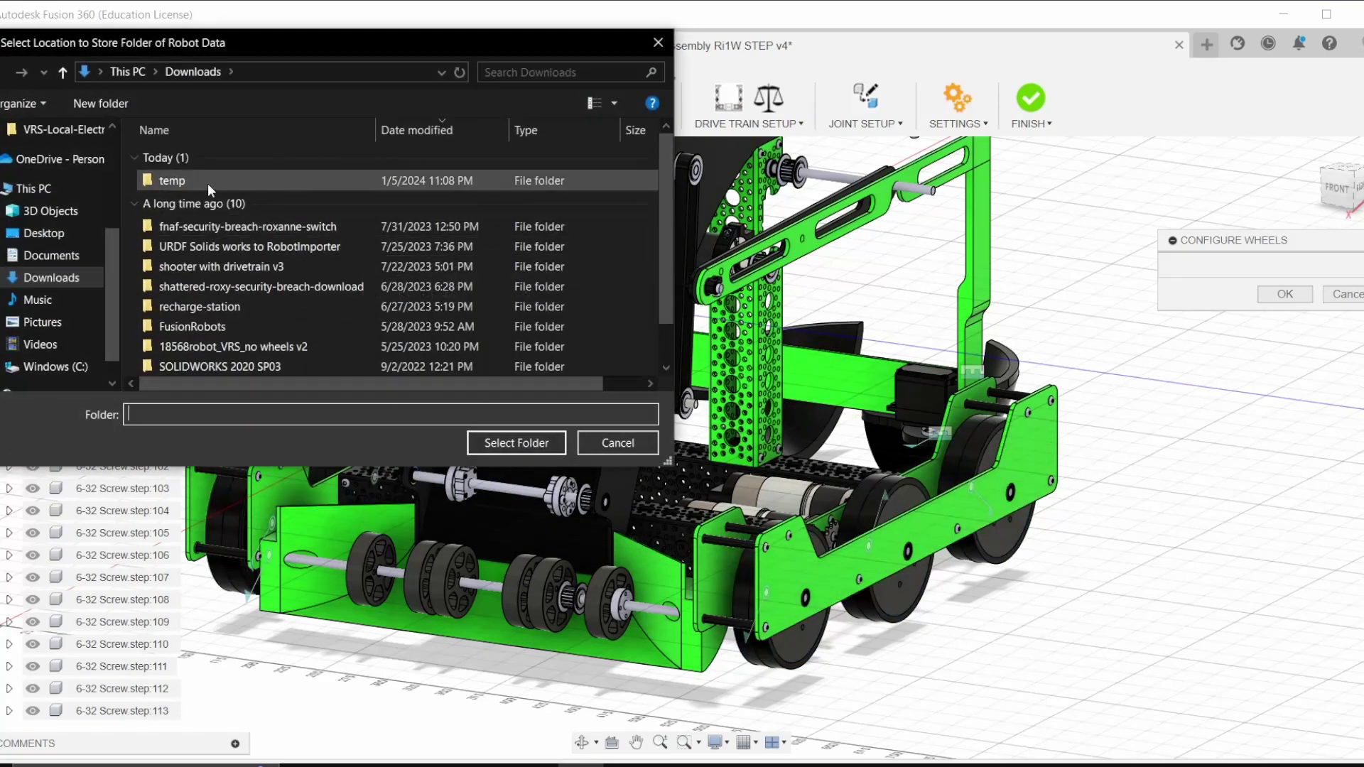
double_click(165, 183)
left_click(267, 159)
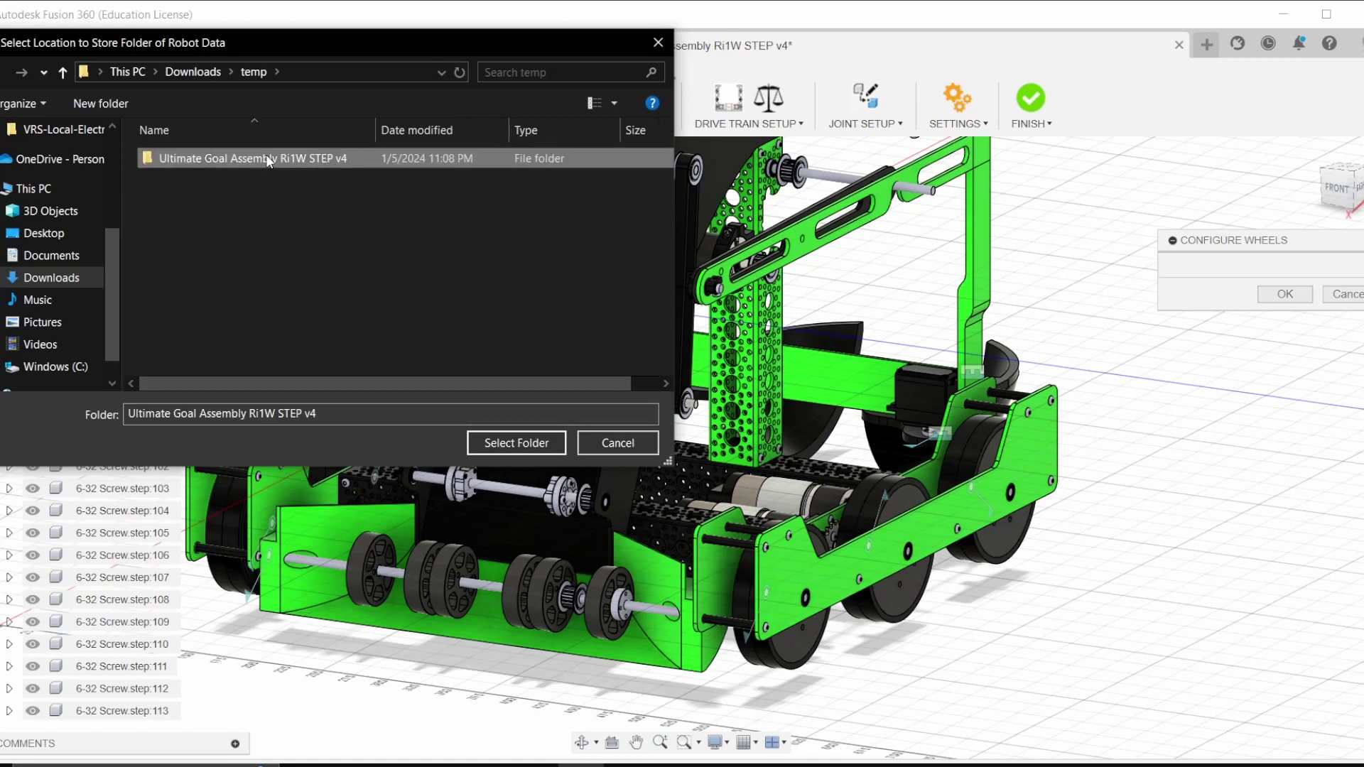
key("Delete")
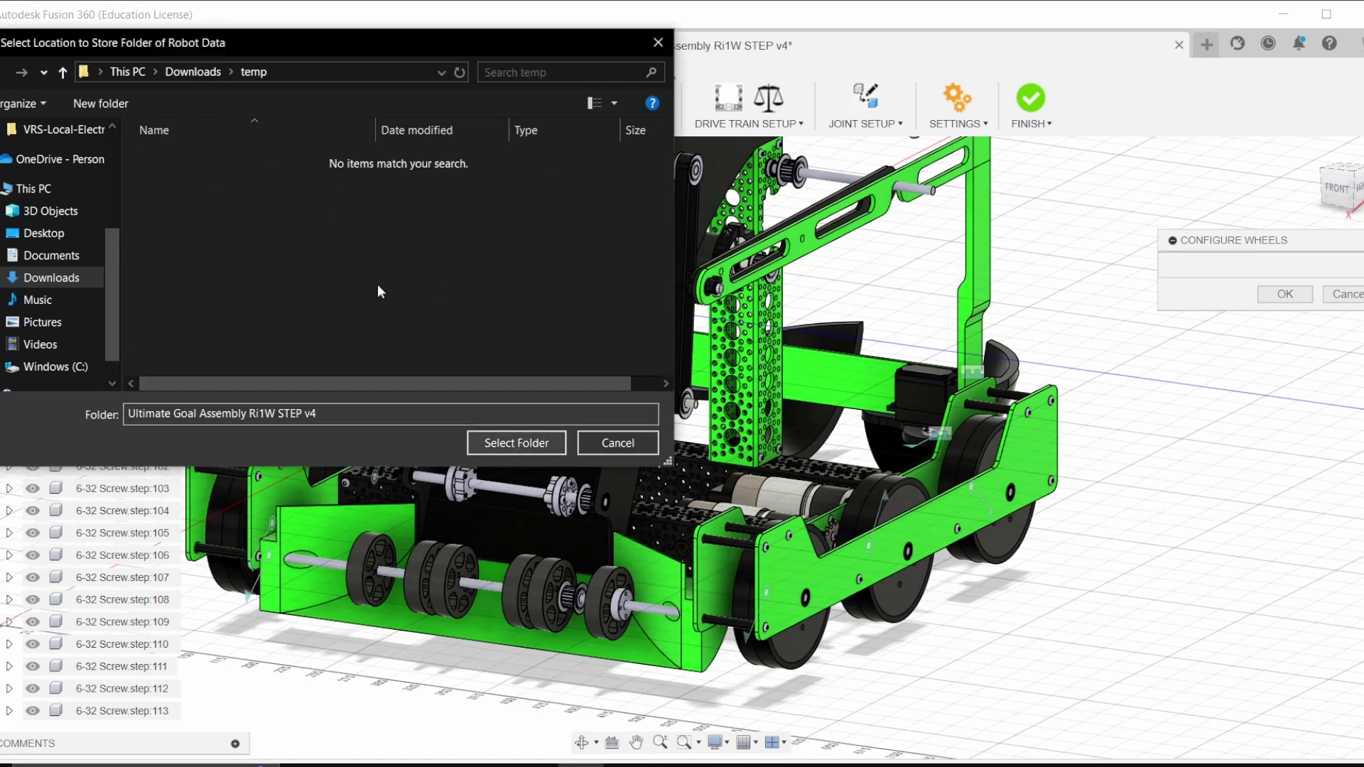
Step: Choose the temp folder in Downloads as the location for the exported robot data
left_click(193, 71)
double_click(161, 181)
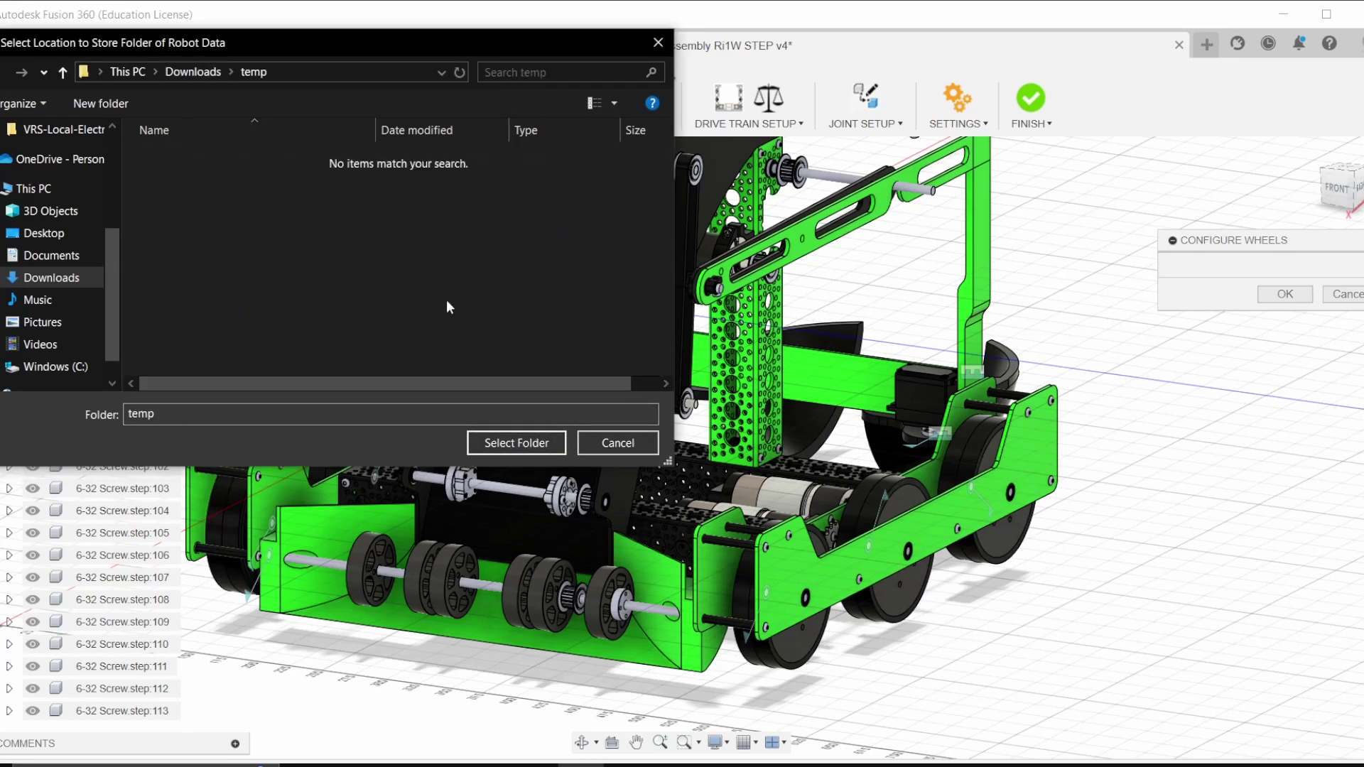
left_click(509, 442)
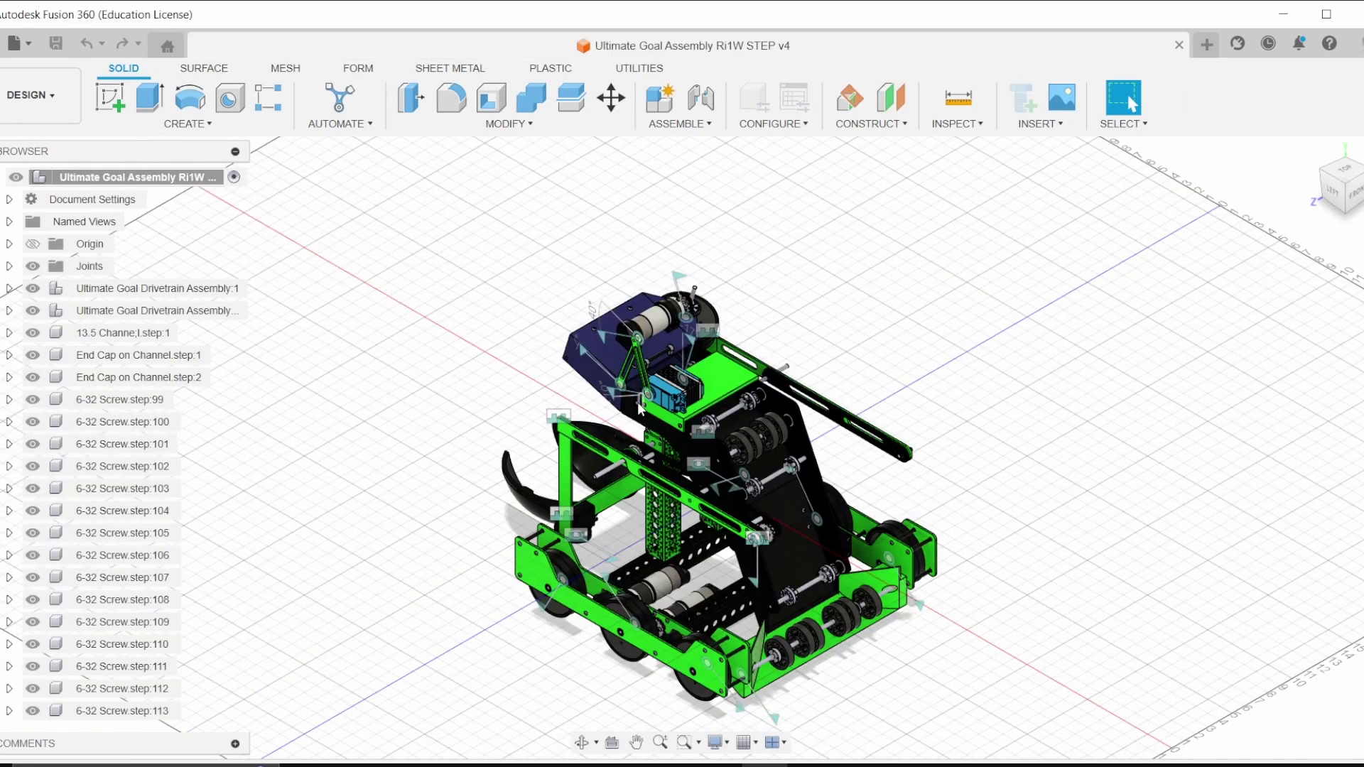
scroll(751, 562, "up", 2)
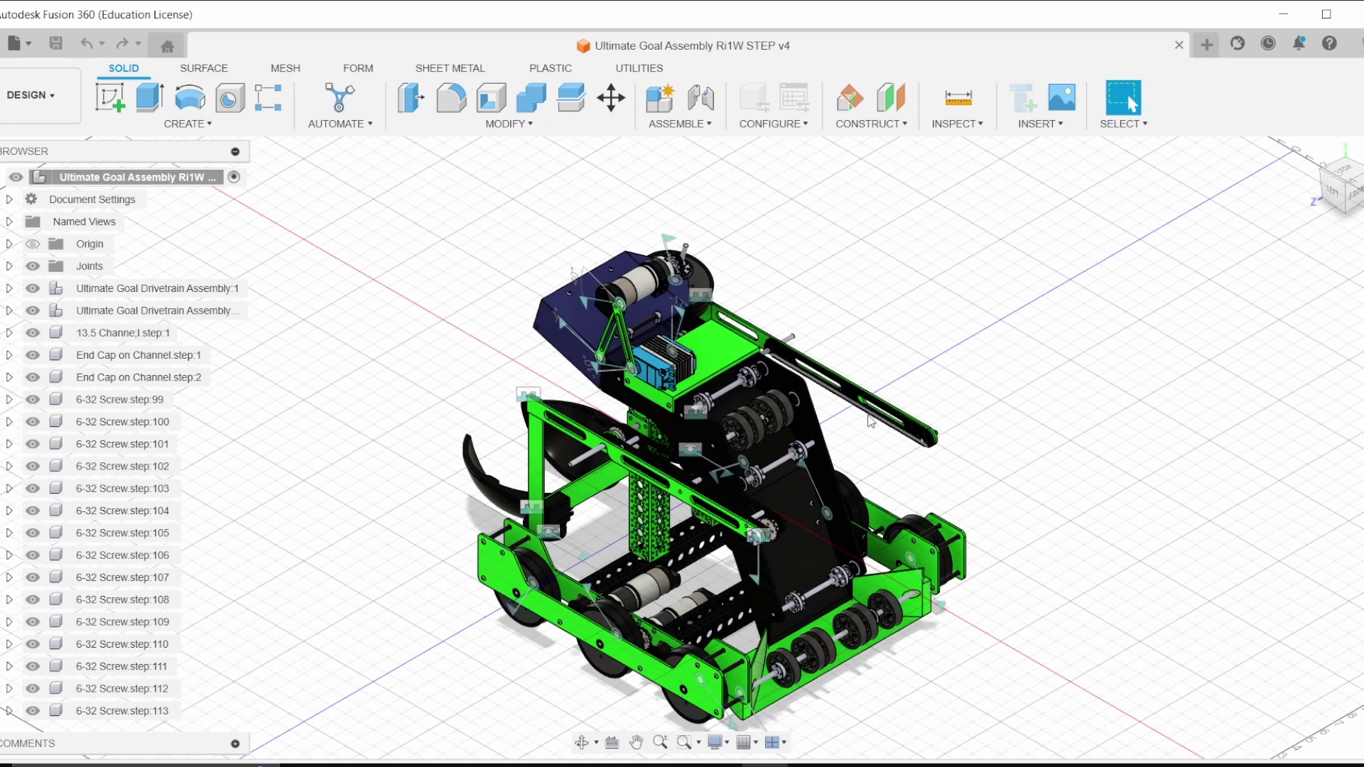
mouse_move(851, 493)
middle_mouse_down()
mouse_move(870, 490)
mouse_move(848, 509)
middle_mouse_up()
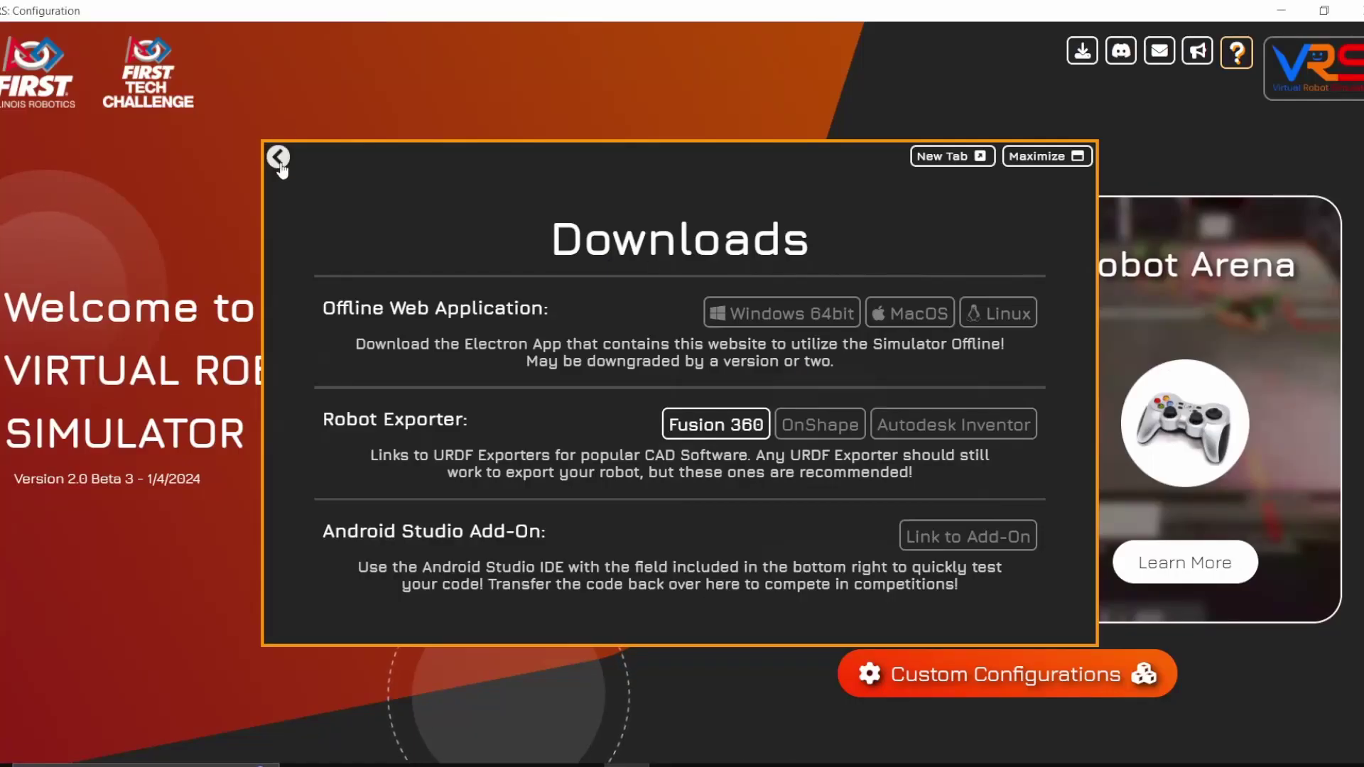
Step: Open Custom Configurations in the Virtual Robot Simulator and add a new custom robot
left_click(279, 161)
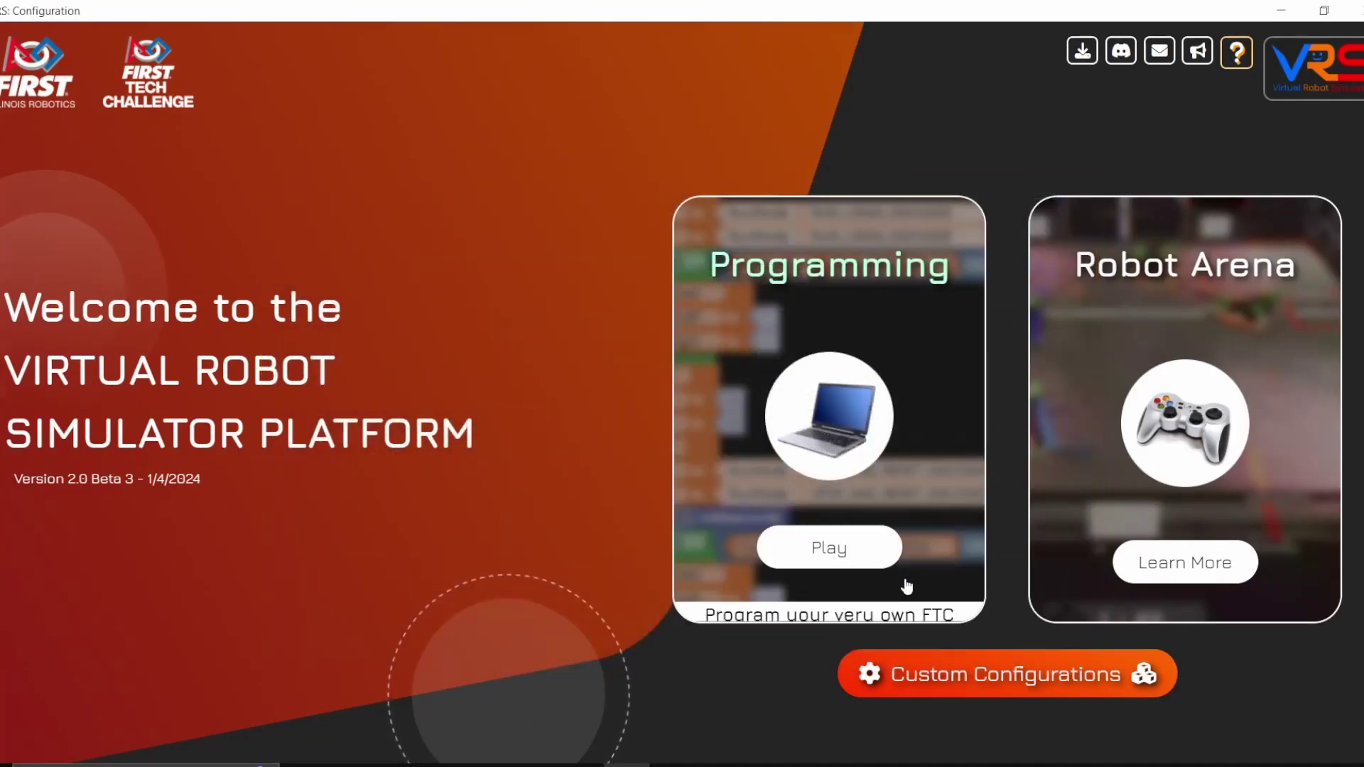
left_click(952, 673)
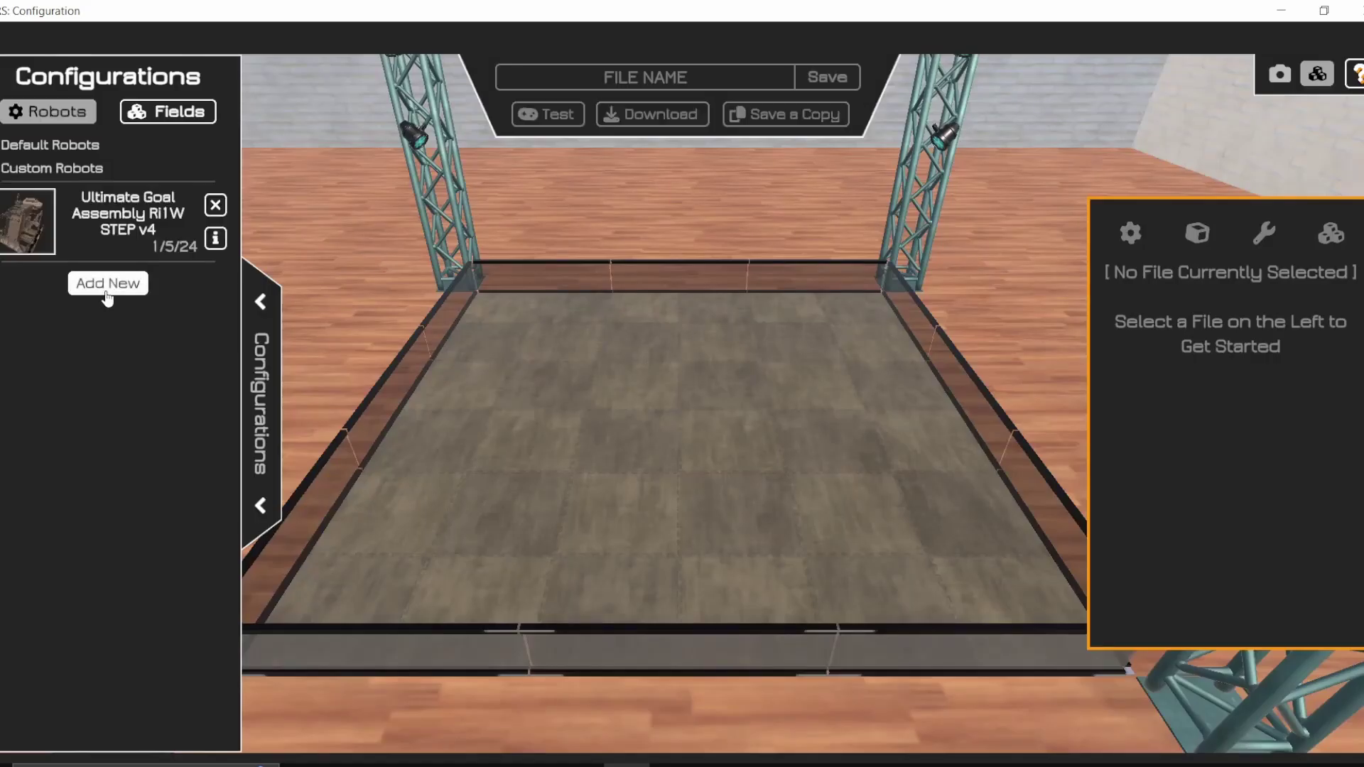
left_click(108, 284)
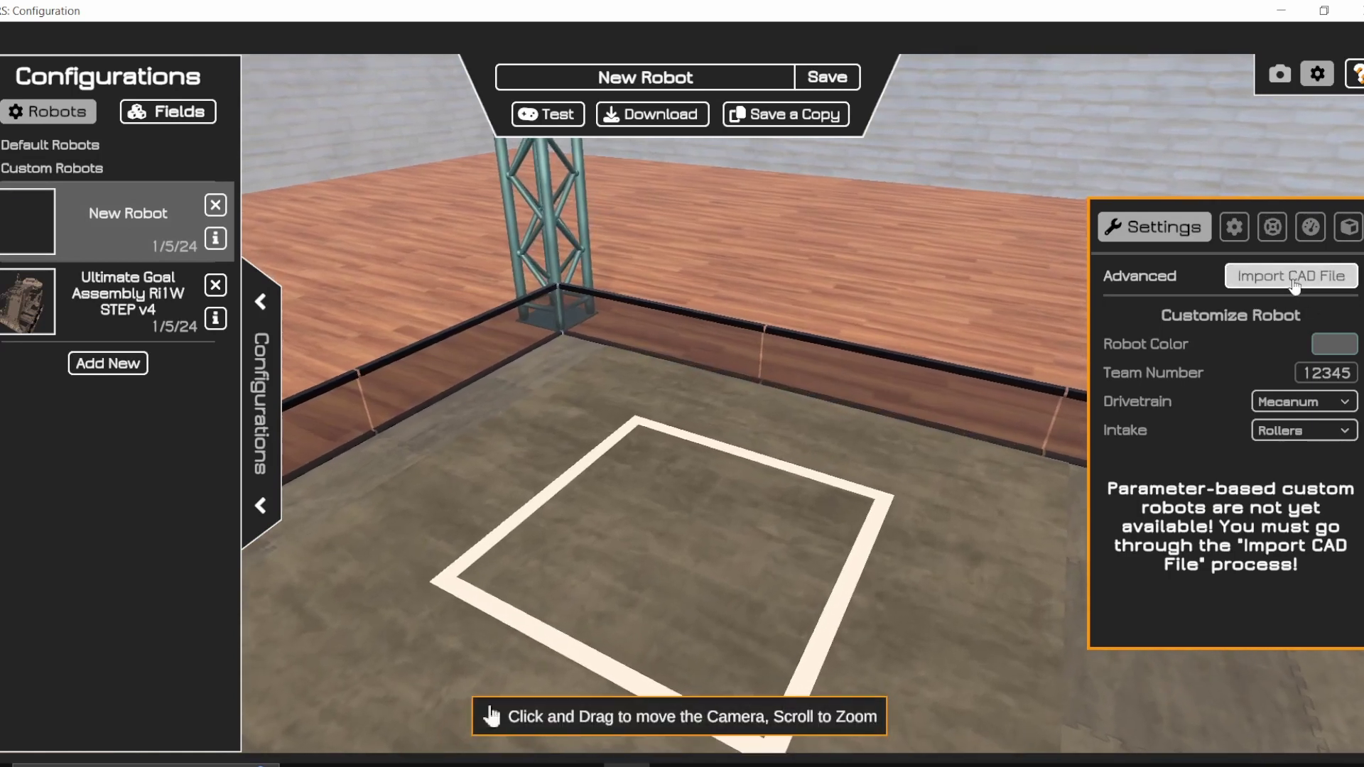
Step: Import robotfile.urdf and all the unitycomp STL files from Downloads\temp\Ultimate Goal Assembly Ri1W STEP v4 as the new robot's CAD
left_click(1291, 276)
left_click(746, 481)
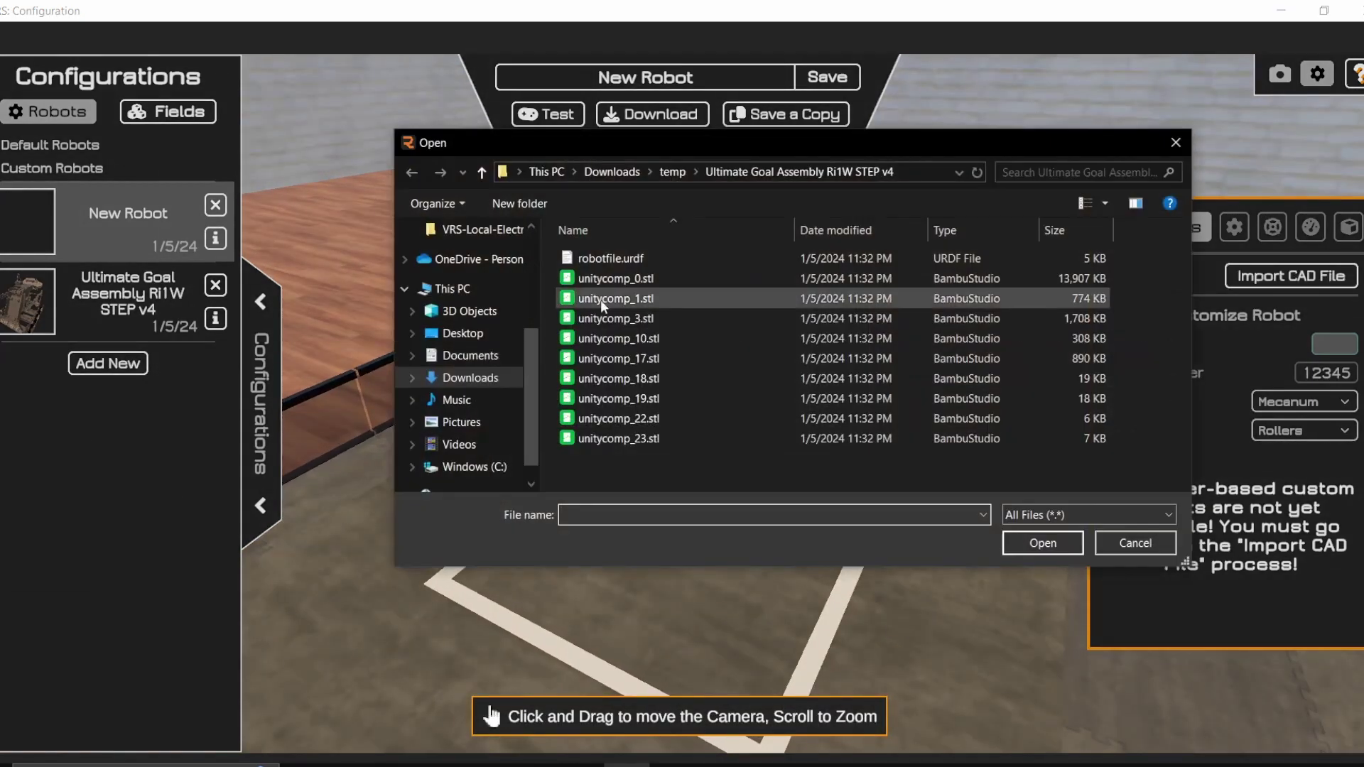
left_click(672, 172)
double_click(645, 259)
left_click(603, 259)
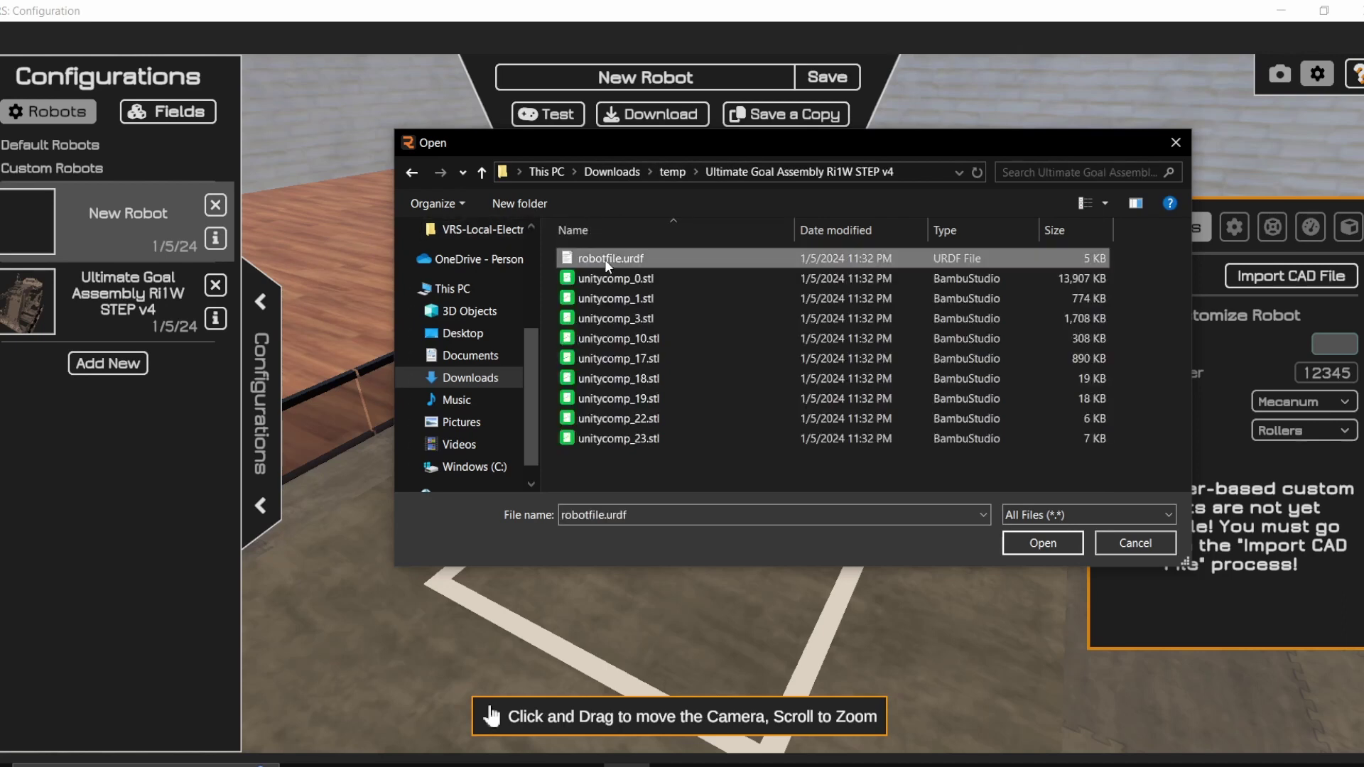
left_click(648, 438, "shift")
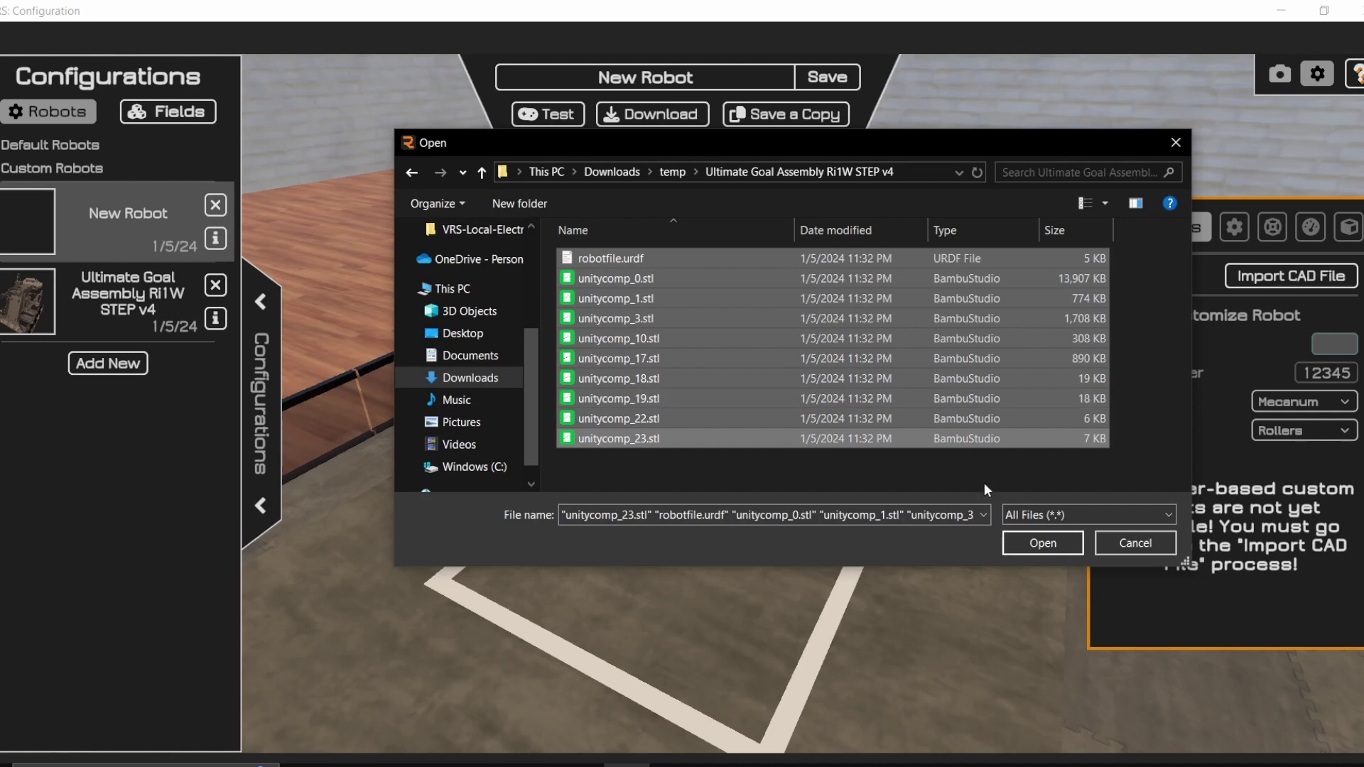
left_click(1038, 554)
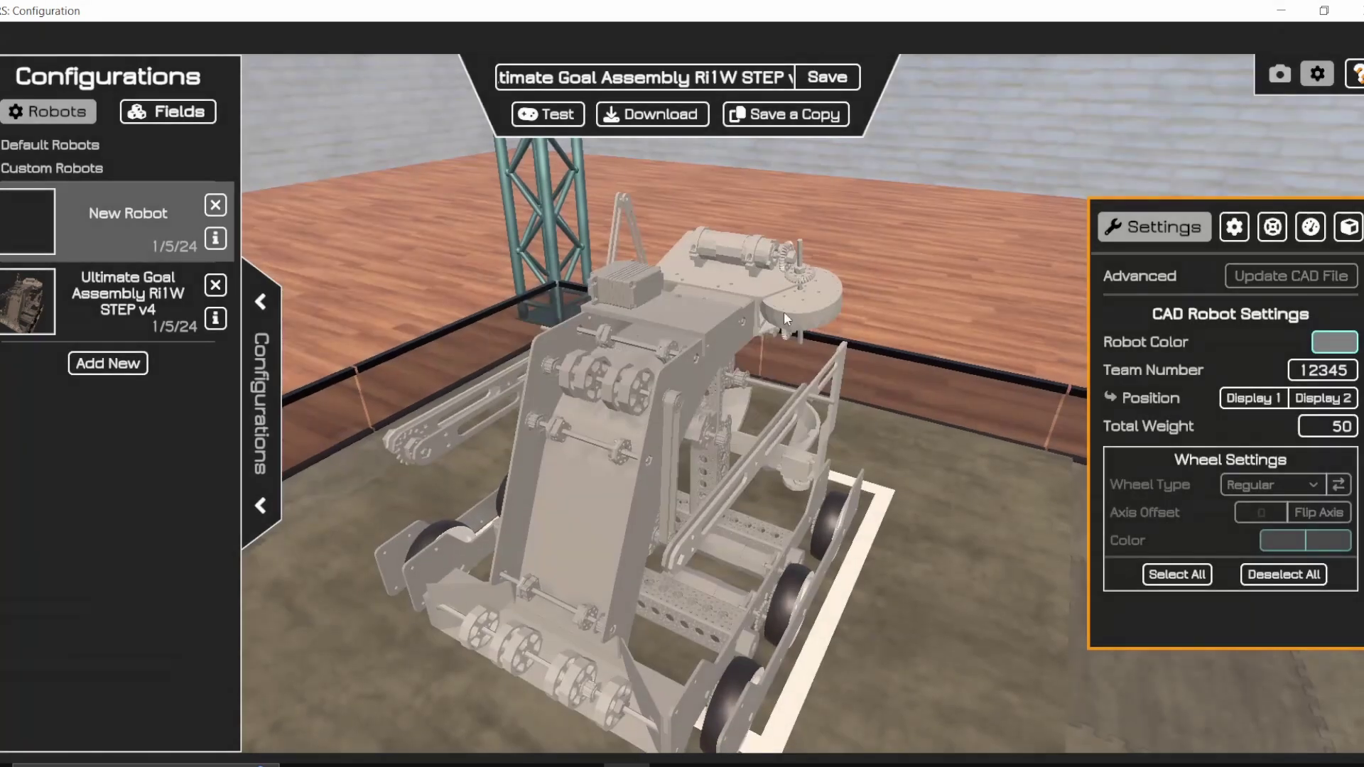
Step: Inspect the imported robot and its Control Hub and Expansion Hub motor configuration, and return to the CAD robot settings
left_click_drag(863, 360, 1293, 308)
left_click(1234, 233)
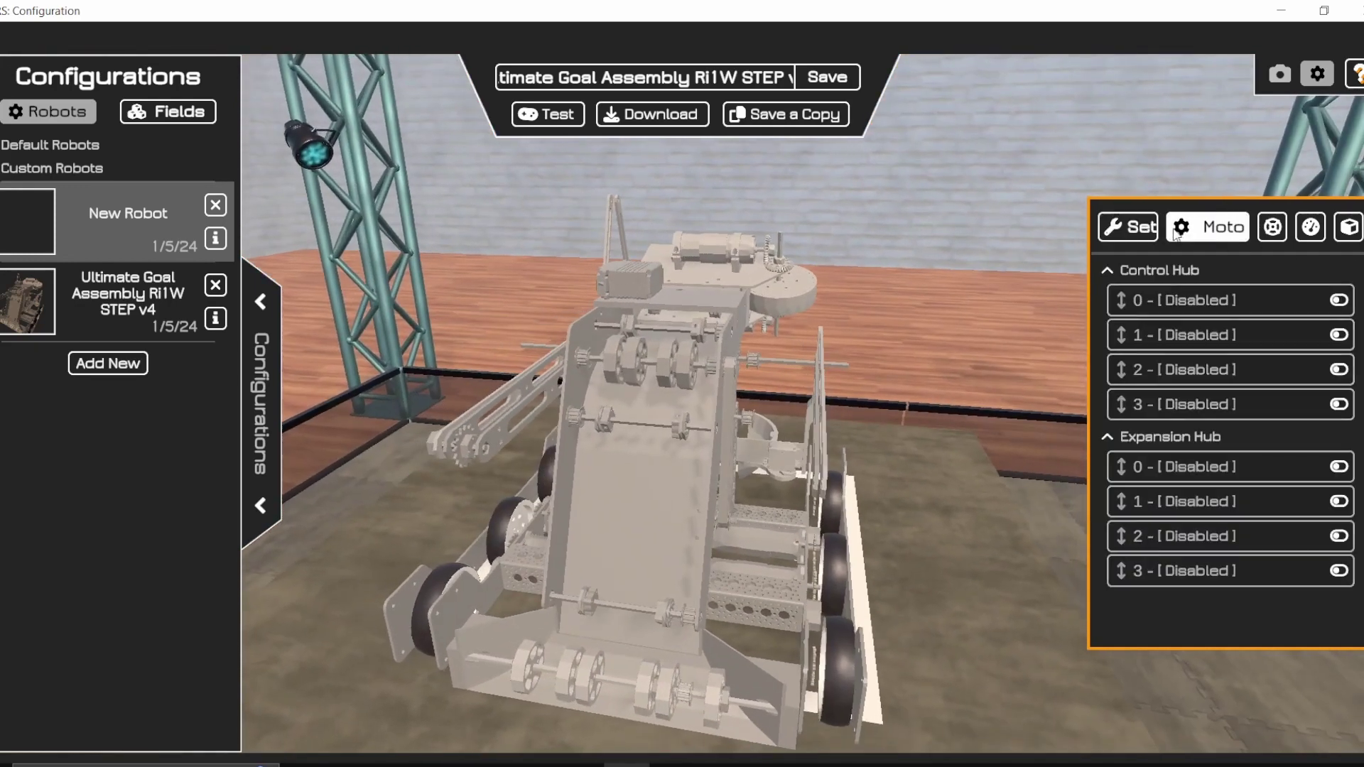
left_click(1113, 238)
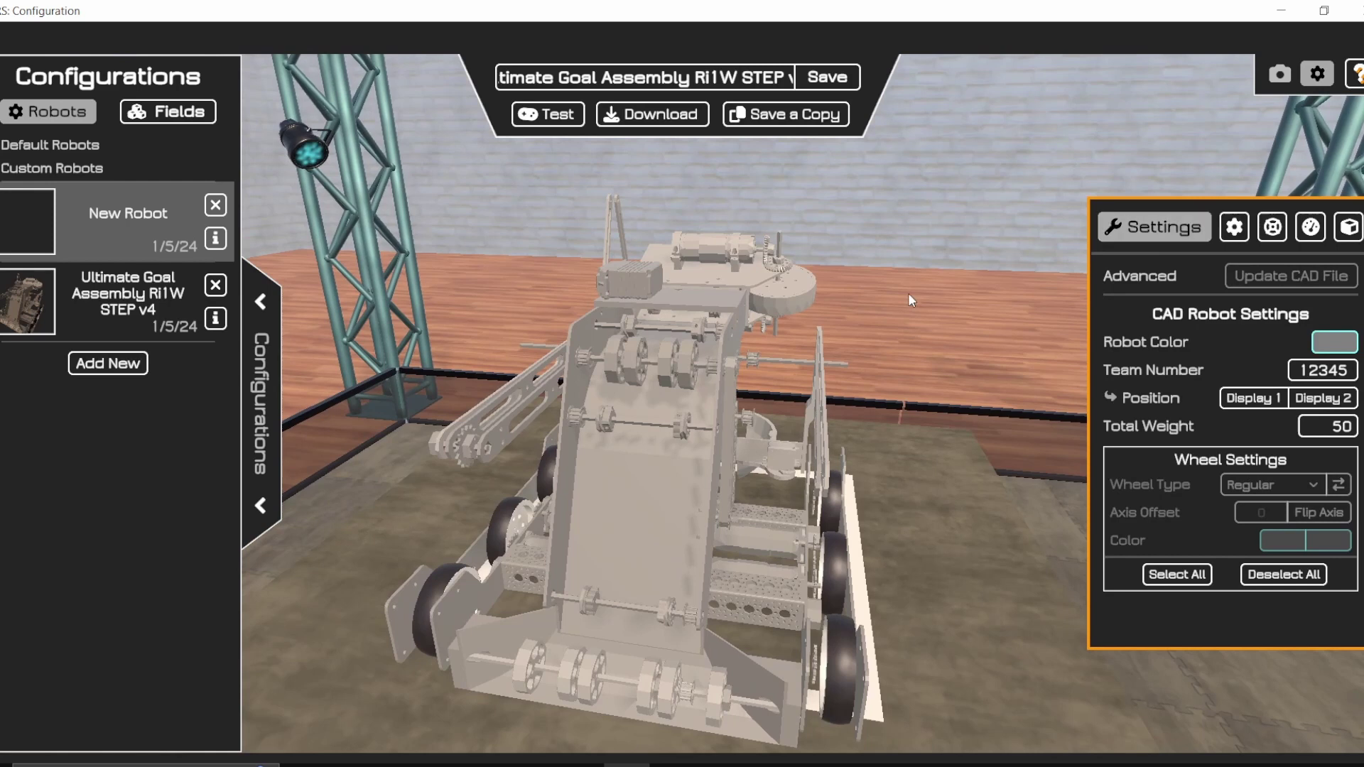
Step: View the configuration page's available how-to guides, close them and examine the imported robot from several angles
left_click(1354, 84)
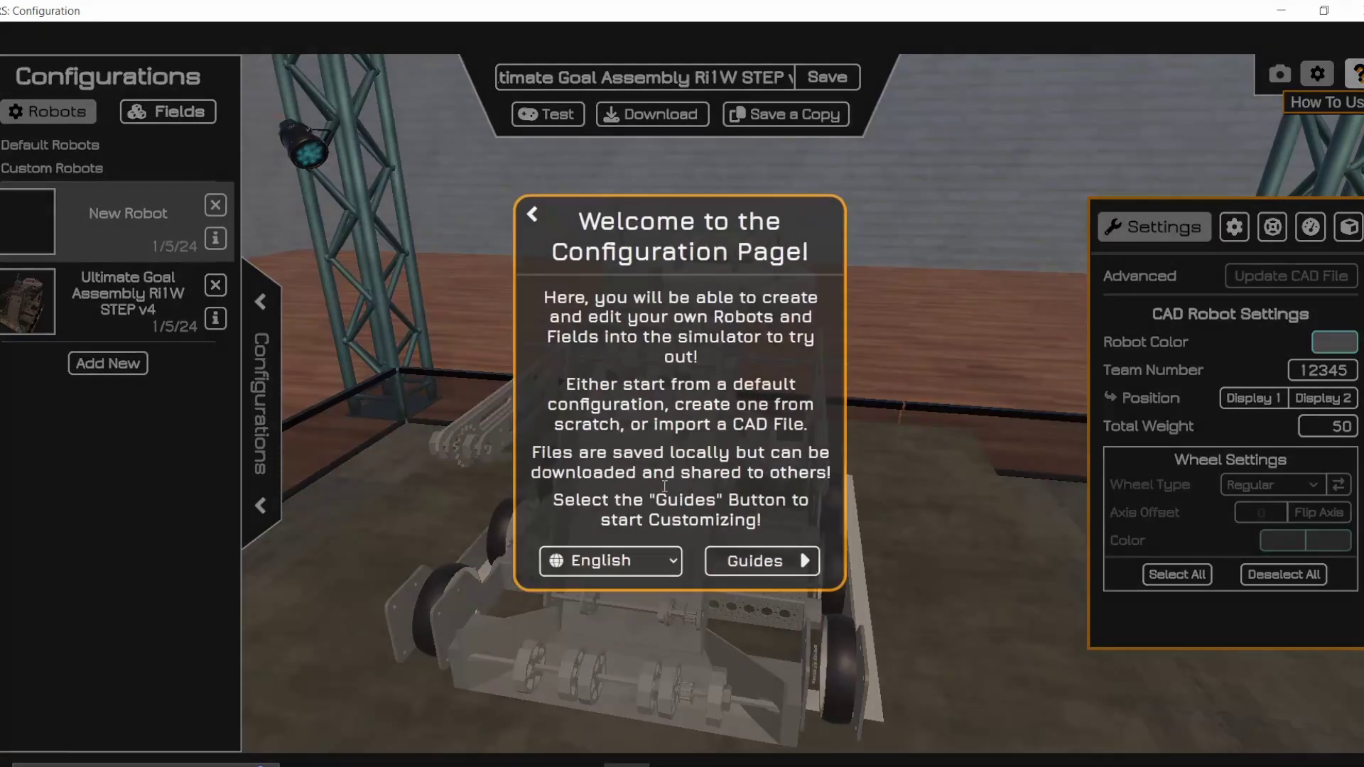
left_click(810, 564)
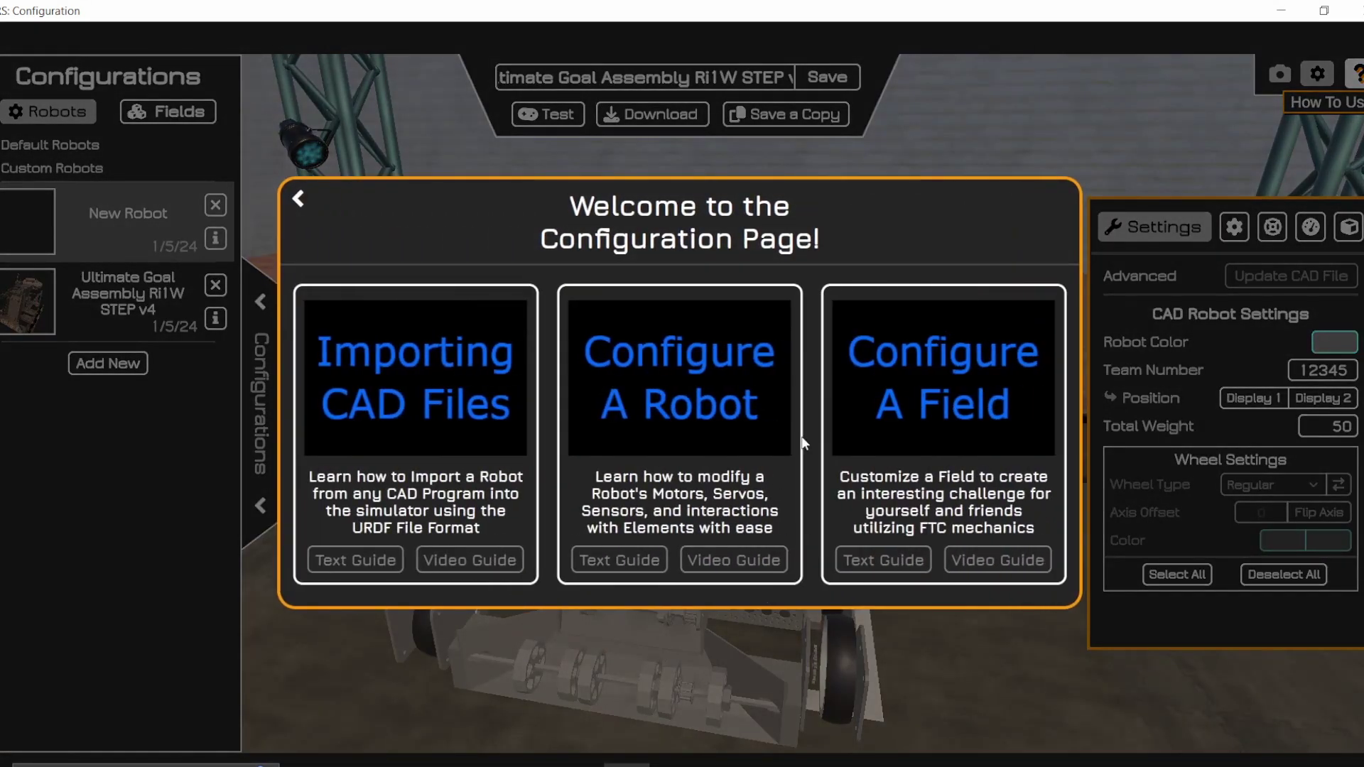
left_click(279, 181)
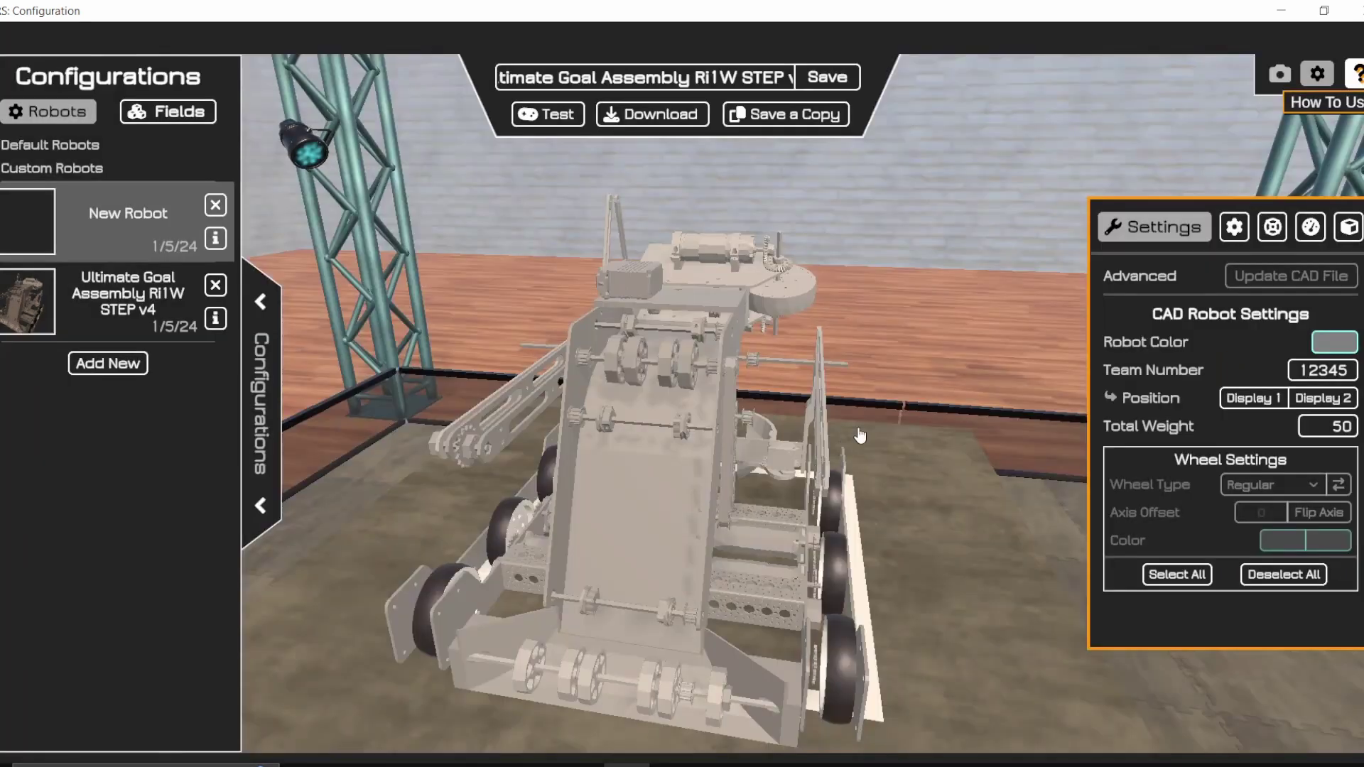
left_click_drag(696, 398, 564, 402)
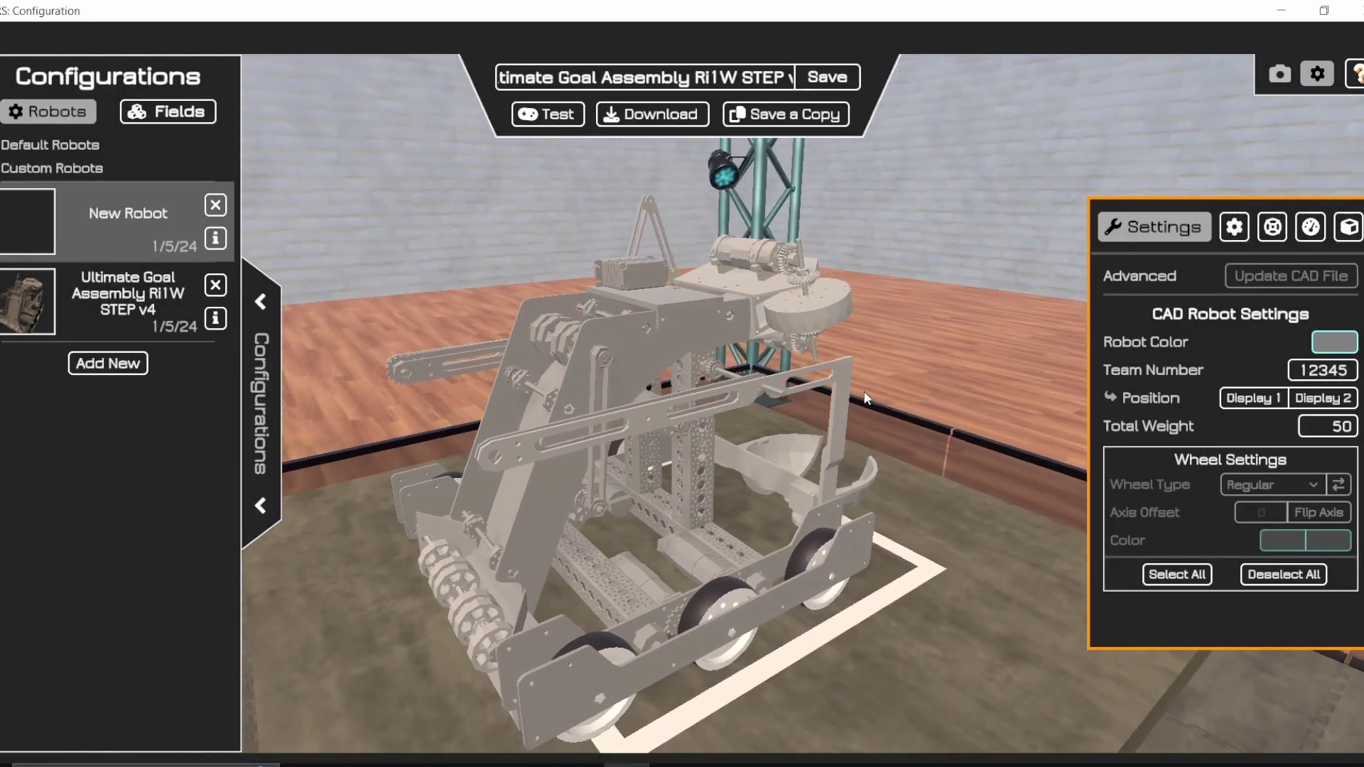
left_click_drag(738, 411, 773, 430)
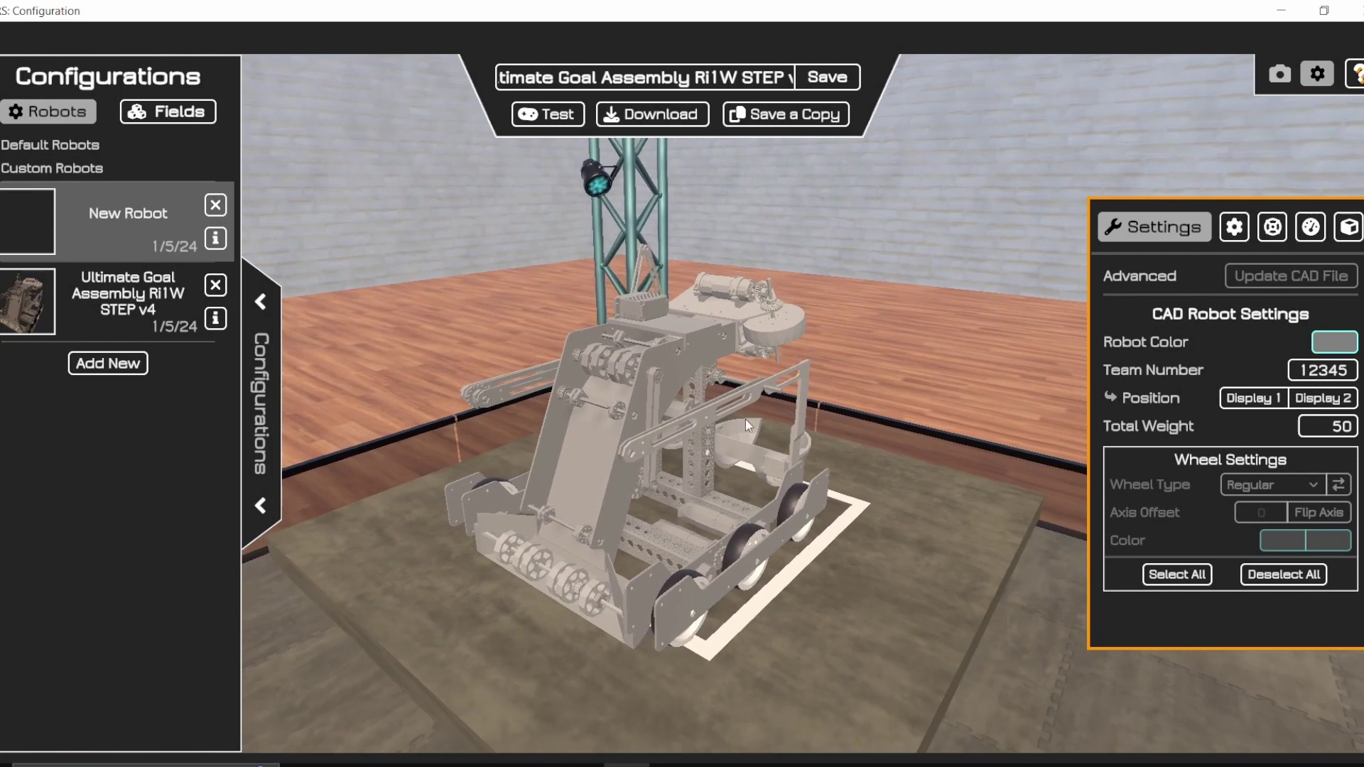